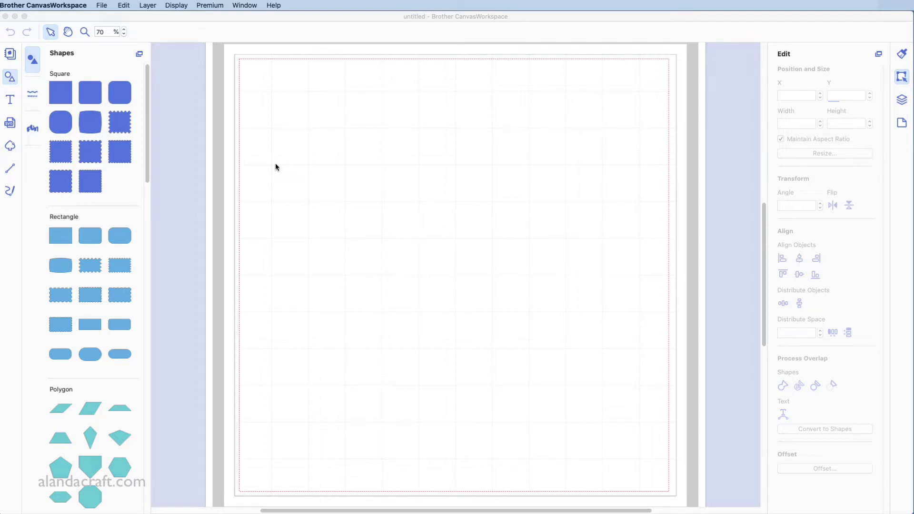
Step: Add a 3.94 × 3.74 in five-pointed star outline from the Shapes library to the top-left corner
click(10, 77)
click(10, 77)
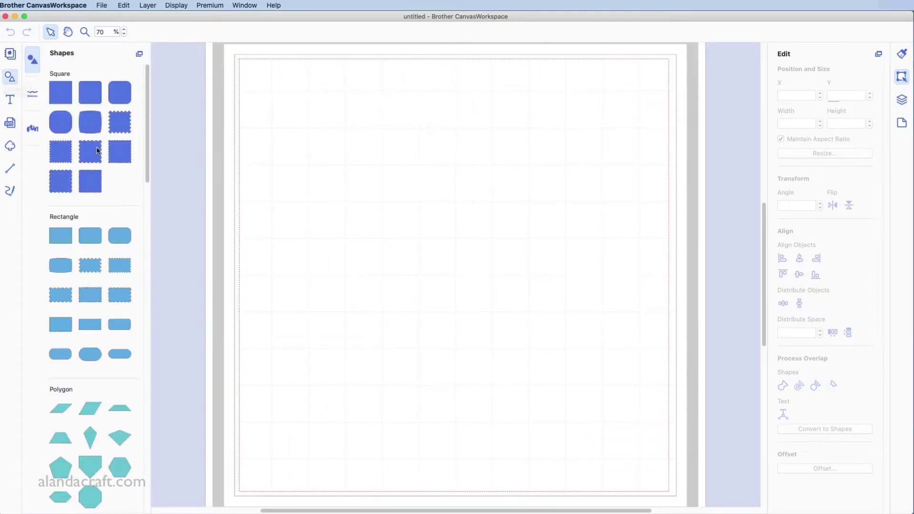
scroll(97, 151, down, 20)
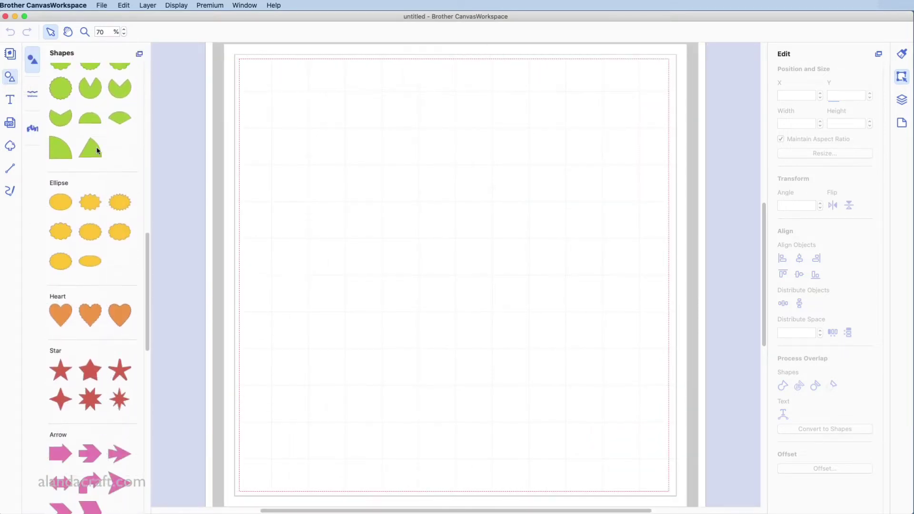
scroll(97, 150, down, 20)
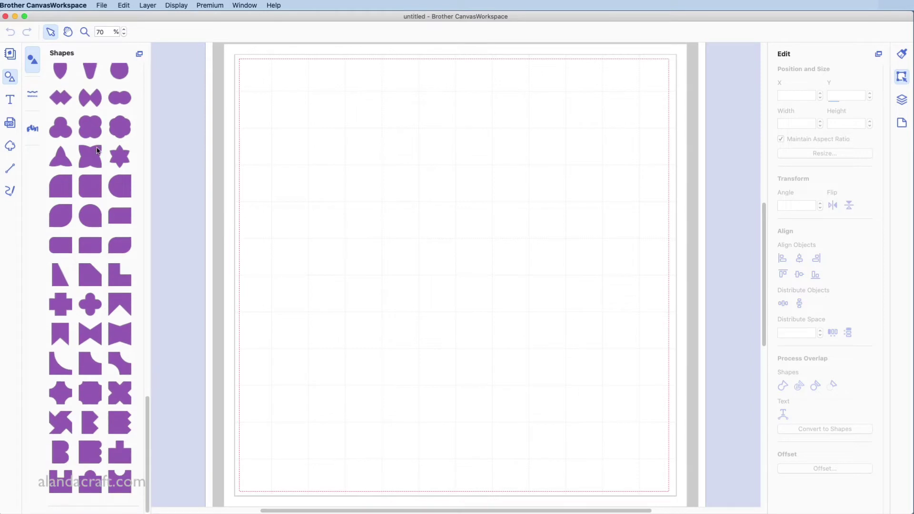
scroll(97, 150, up, 20)
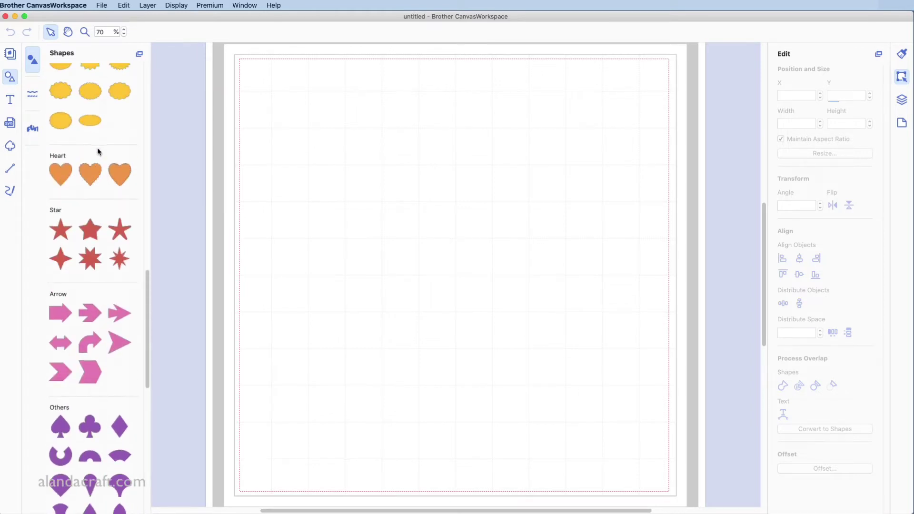
click(91, 228)
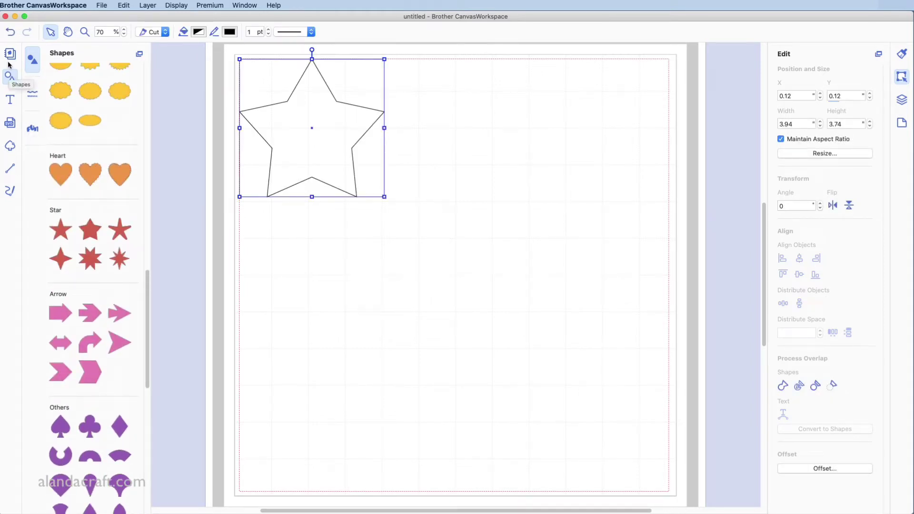
click(9, 76)
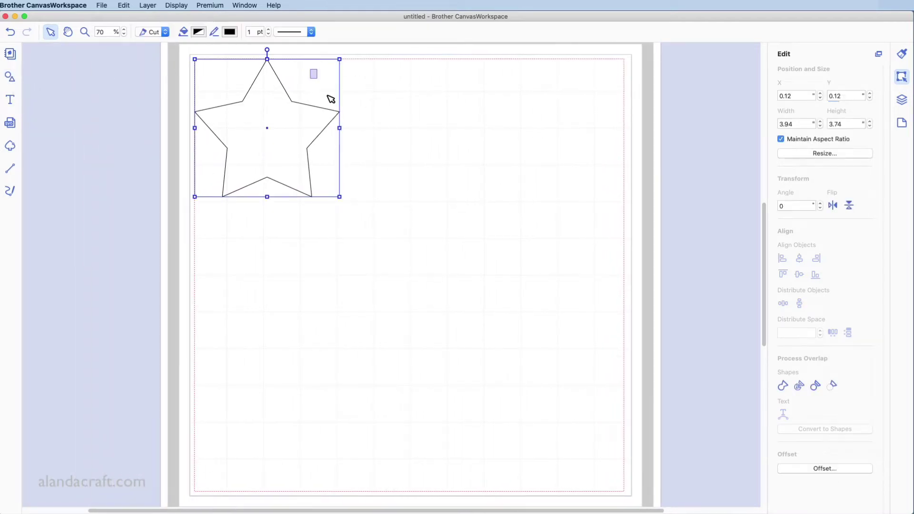
Step: Move the star down-right, shrink it to 1.66 × 1.58 in, and duplicate it twice
drag(292, 114, 348, 179)
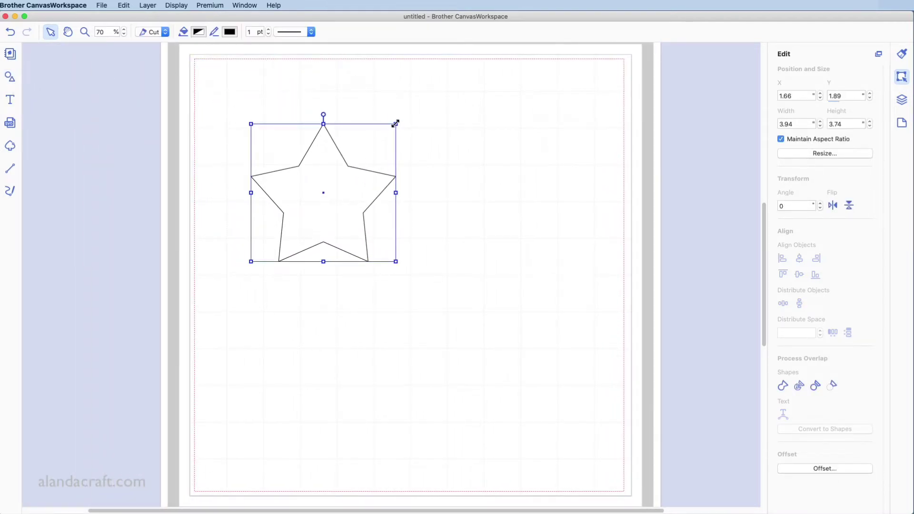
drag(395, 124, 255, 130)
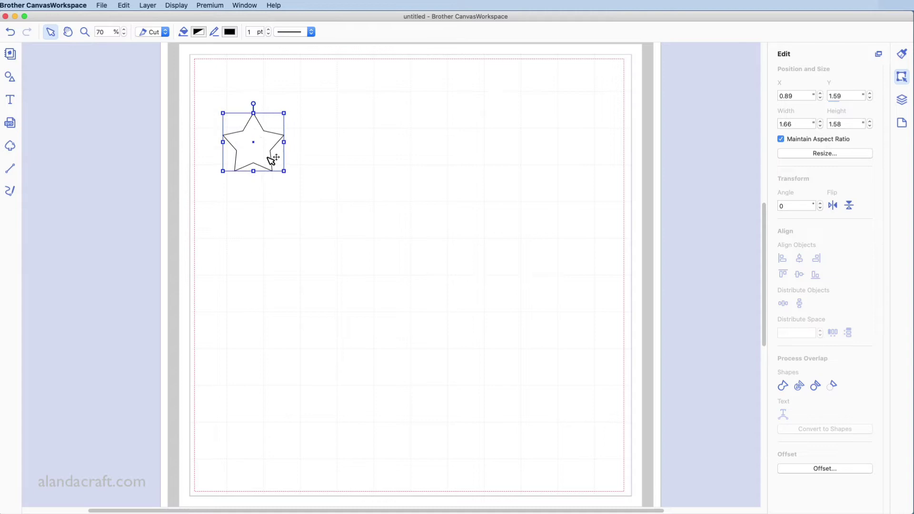
right_click(257, 133)
click(276, 159)
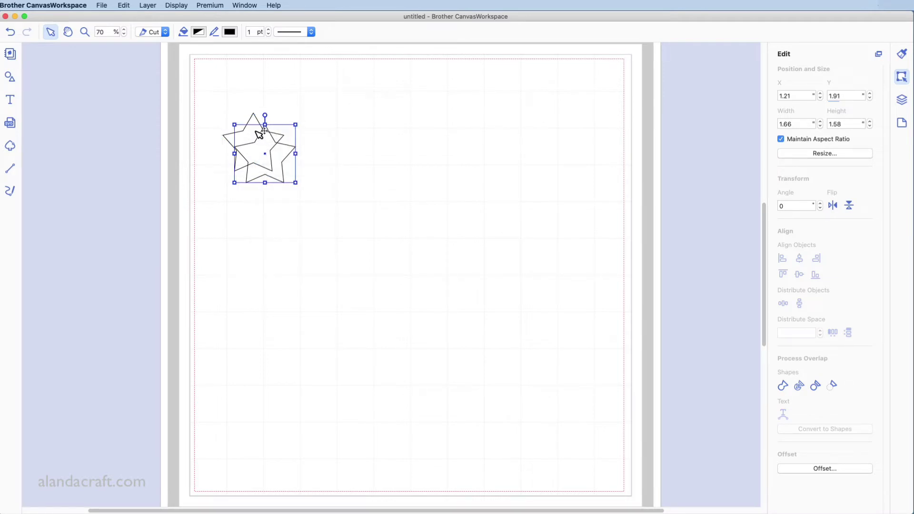
right_click(264, 143)
click(294, 175)
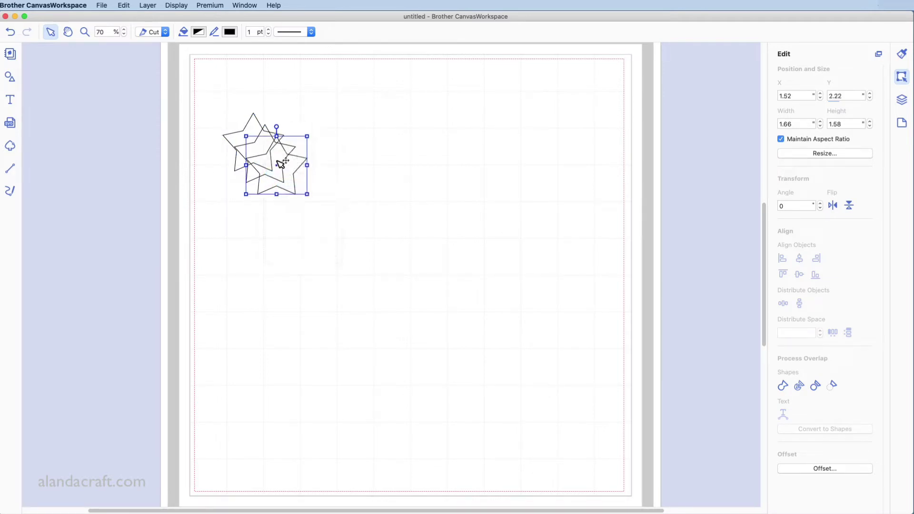
Step: Make three more star copies cascading diagonally for six in total, then deselect
right_click(277, 159)
click(304, 192)
right_click(294, 174)
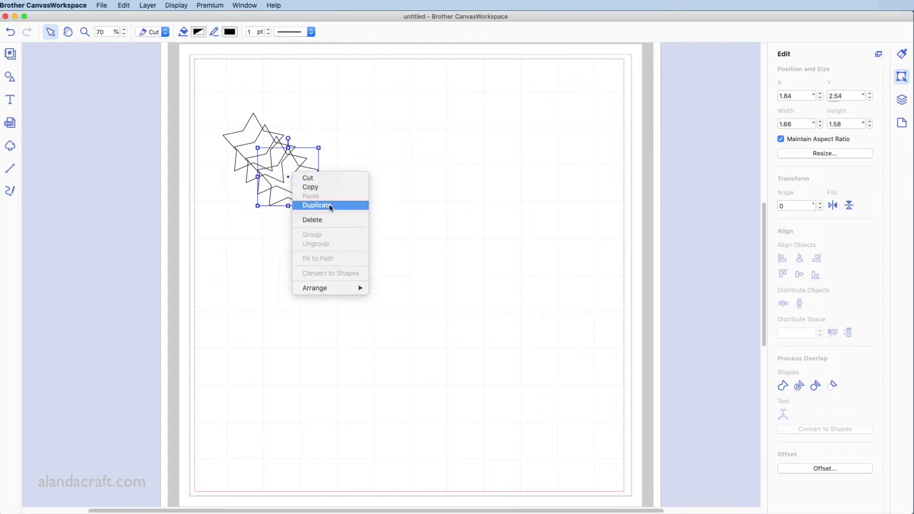
click(327, 204)
right_click(310, 188)
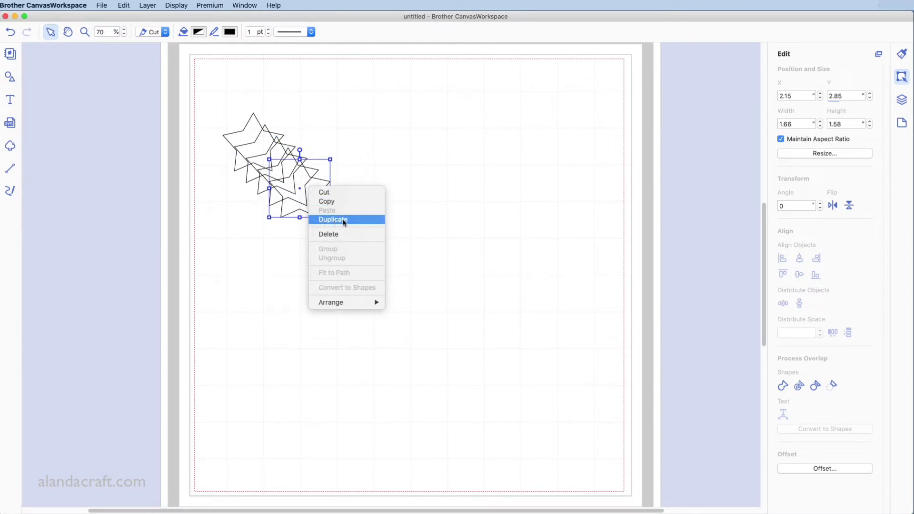
click(355, 222)
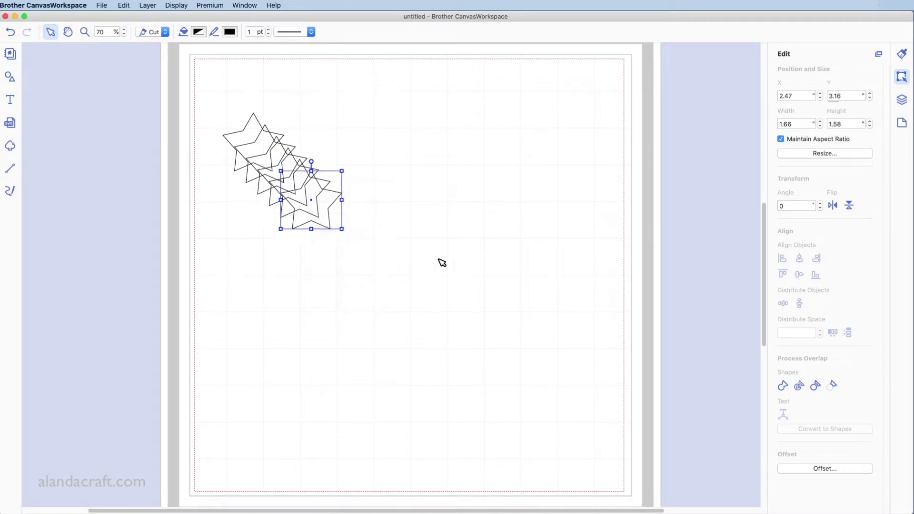
click(414, 262)
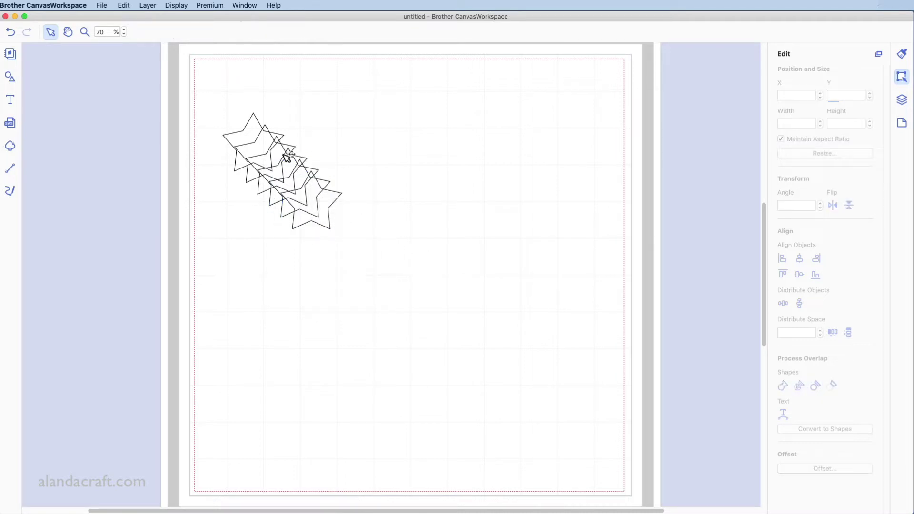
Step: Bottom-align the six stars and distribute them horizontally with 0.25 in spacing
drag(212, 87, 354, 247)
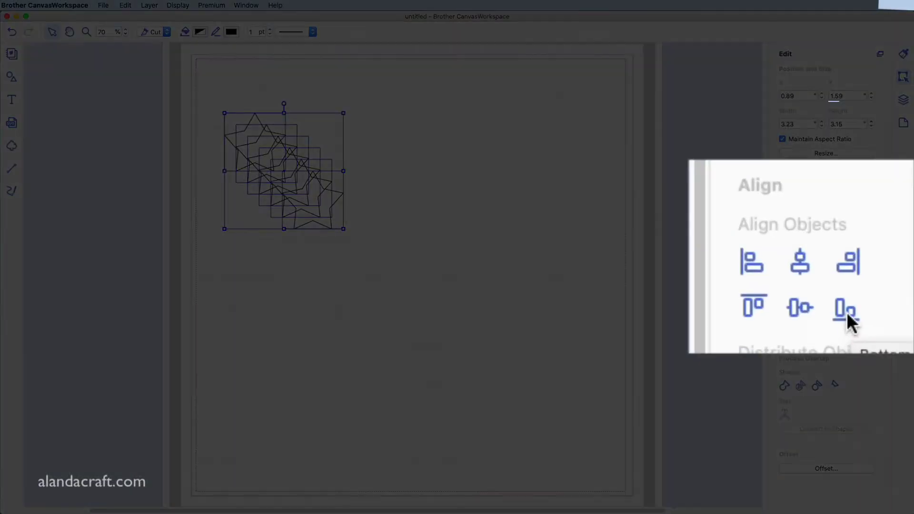
click(816, 276)
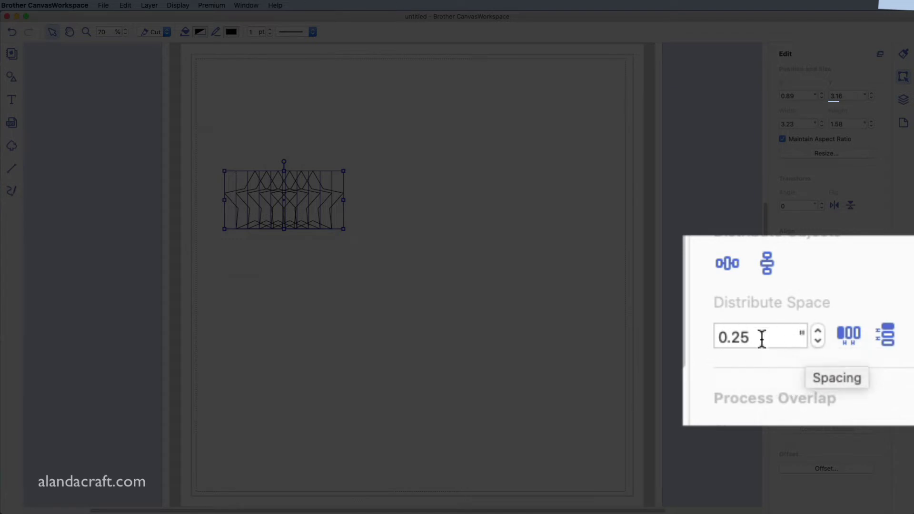
click(817, 331)
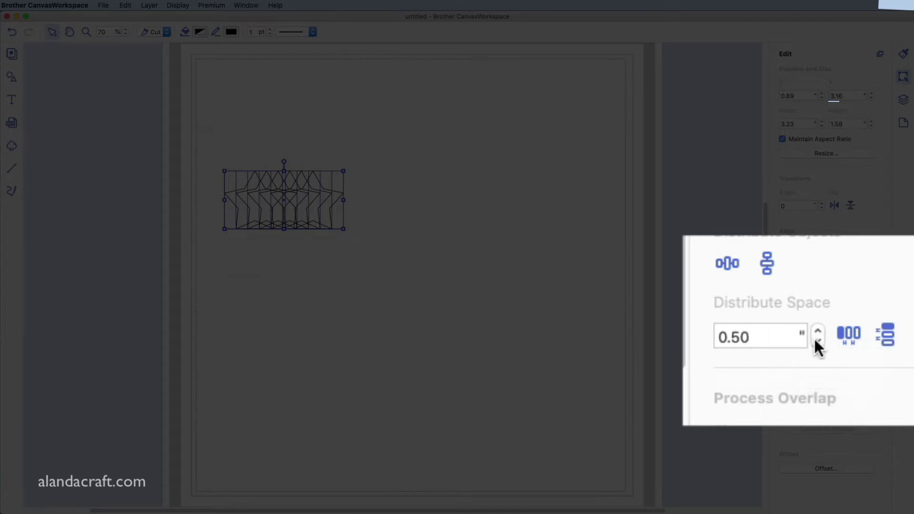
click(817, 341)
click(817, 341)
click(817, 332)
click(817, 332)
click(817, 331)
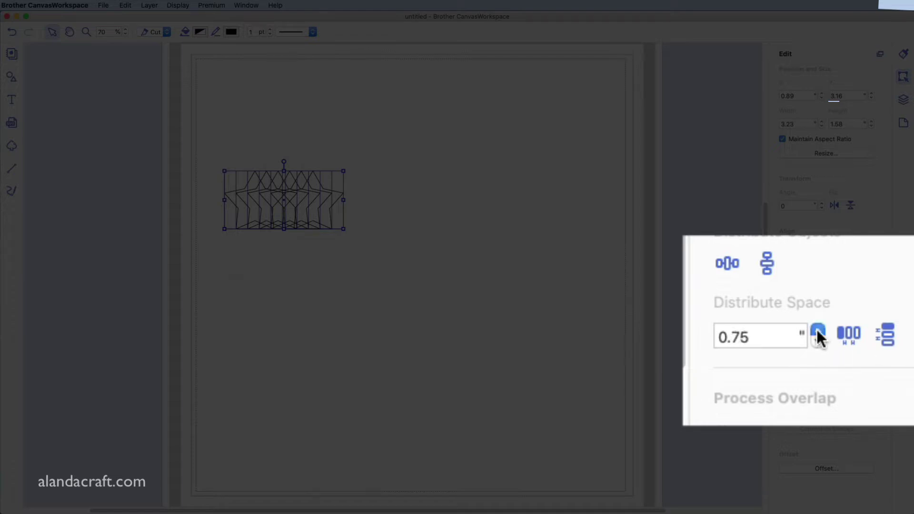
double_click(764, 339)
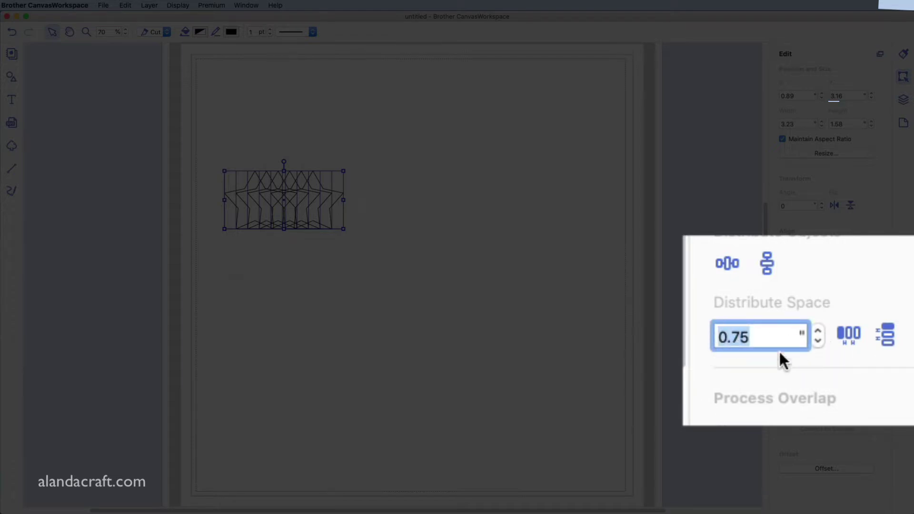
click(818, 340)
click(817, 341)
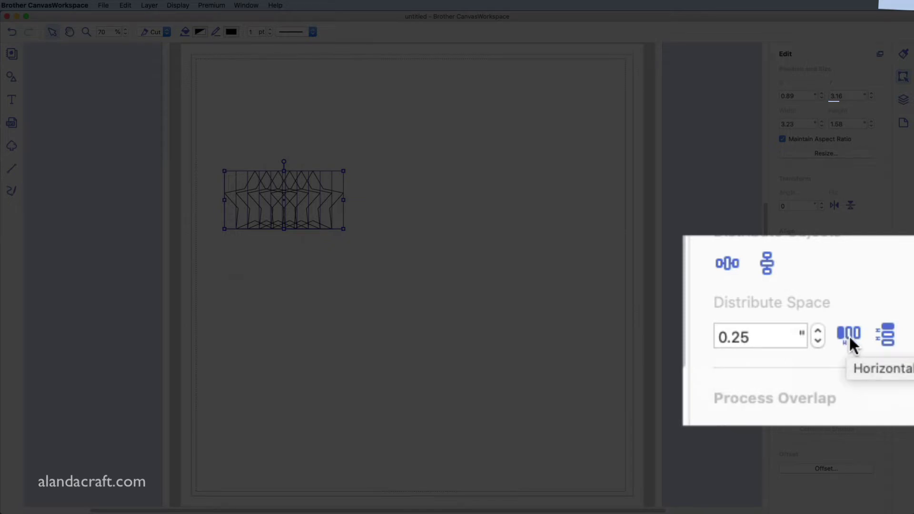
click(833, 332)
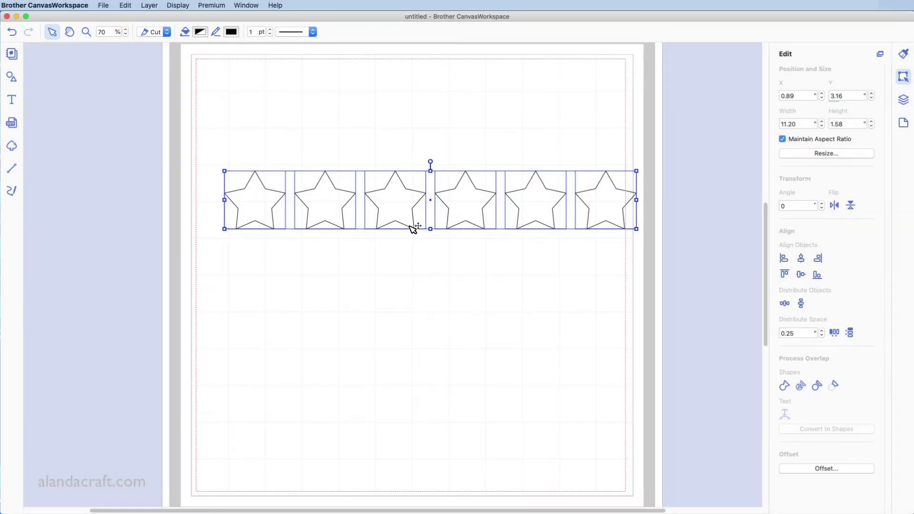
Step: Group the six stars and place the group, scaled to 8.95 × 1.26 in, near the page top
click(499, 309)
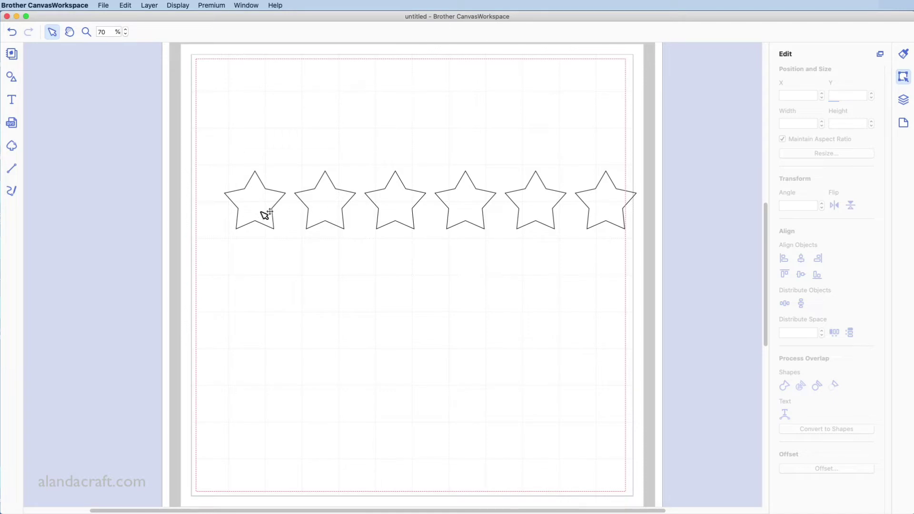
drag(263, 212, 261, 173)
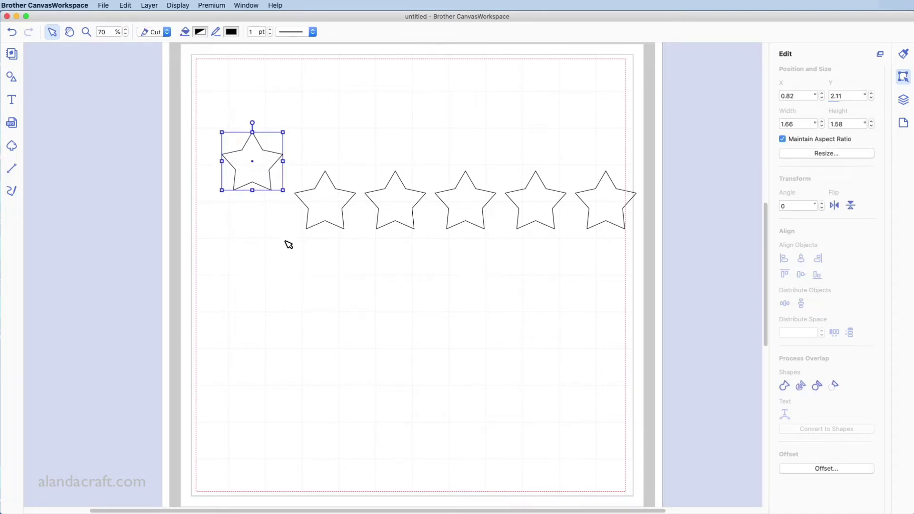
key(super+z)
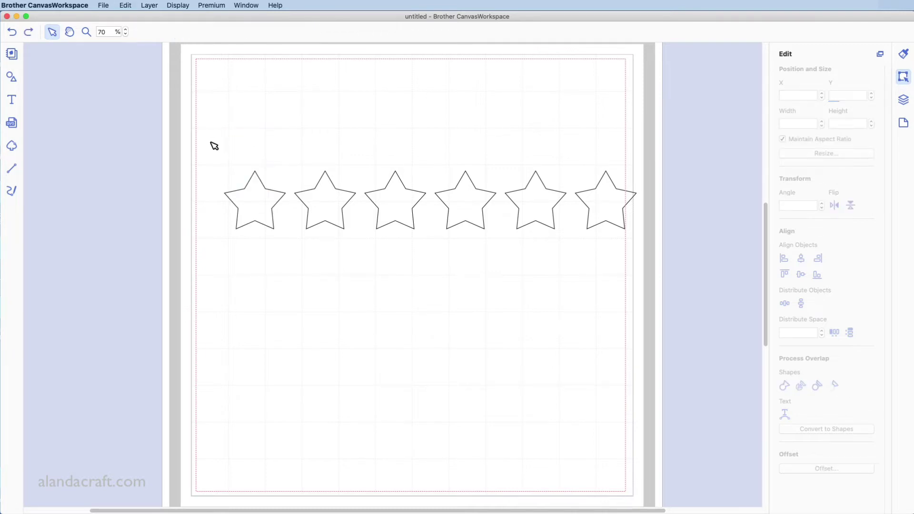
drag(215, 150, 654, 269)
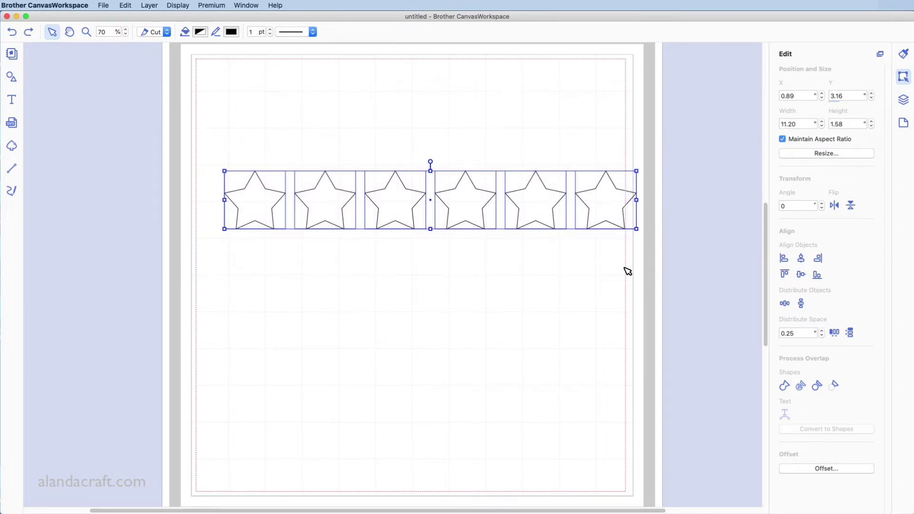
right_click(536, 203)
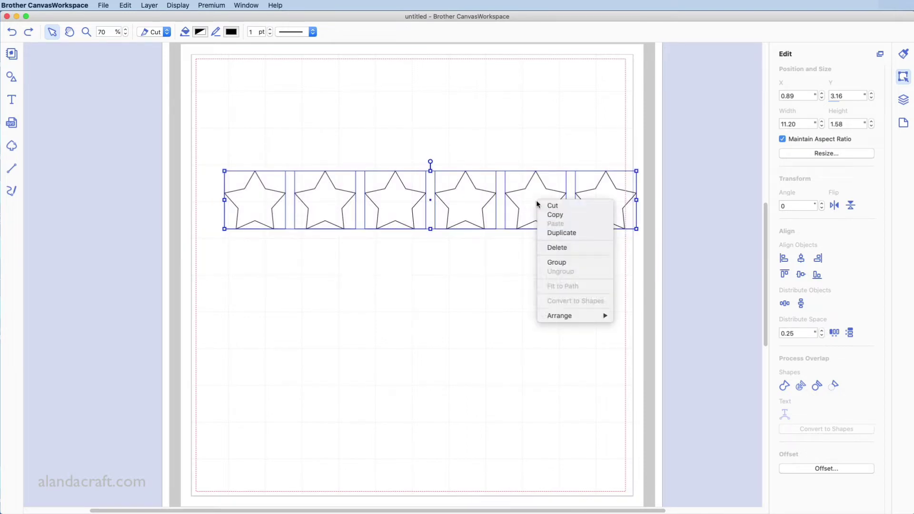
click(574, 263)
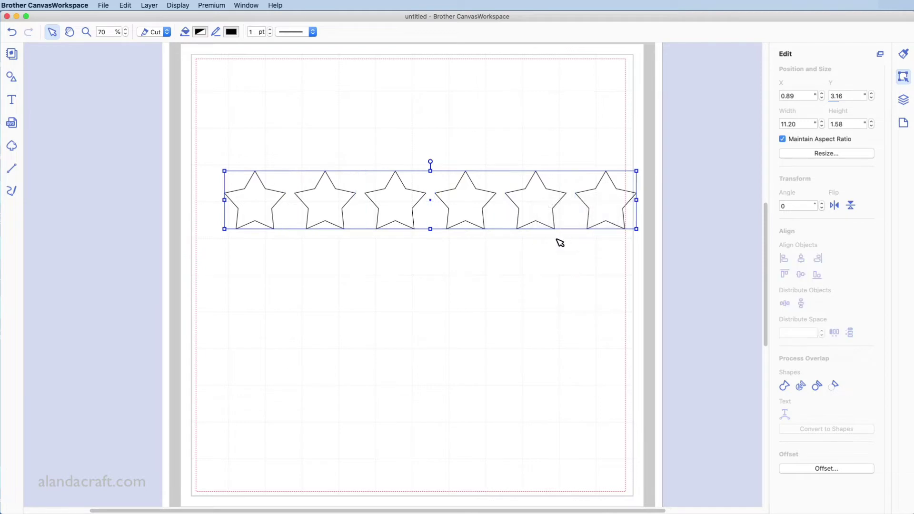
drag(552, 233, 483, 135)
click(517, 198)
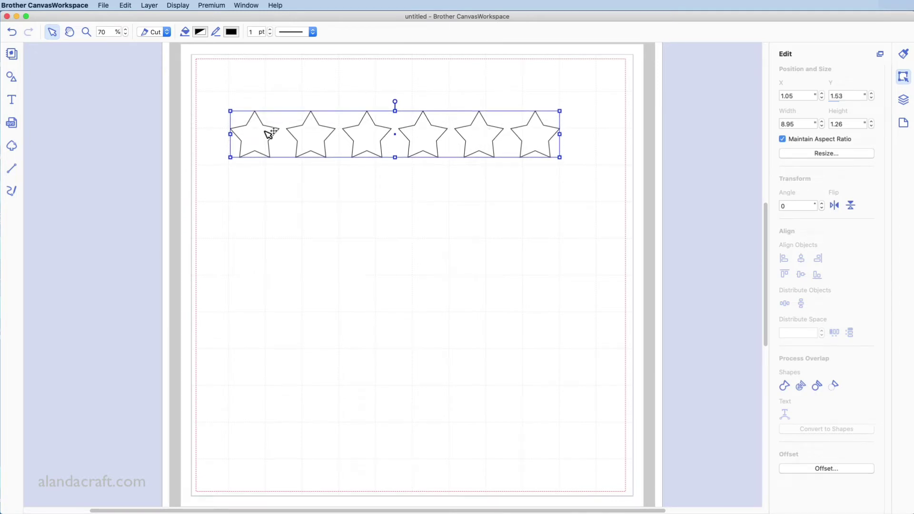
Step: Duplicate the star row five times, each copy offset down-right, then deselect
right_click(479, 135)
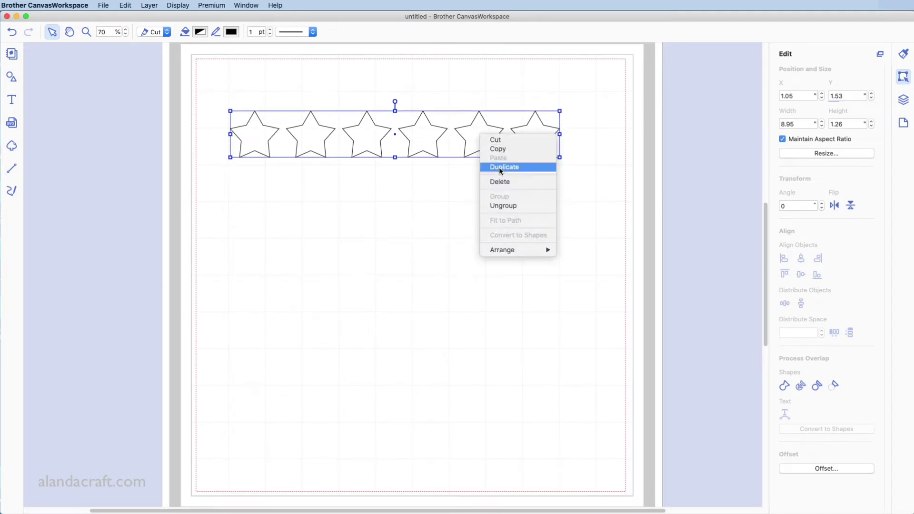
click(483, 167)
right_click(485, 149)
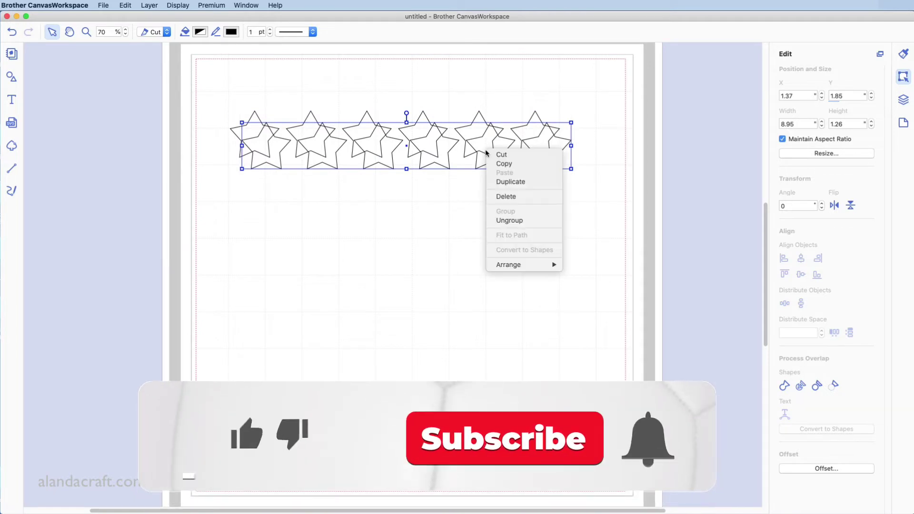
click(506, 183)
right_click(503, 167)
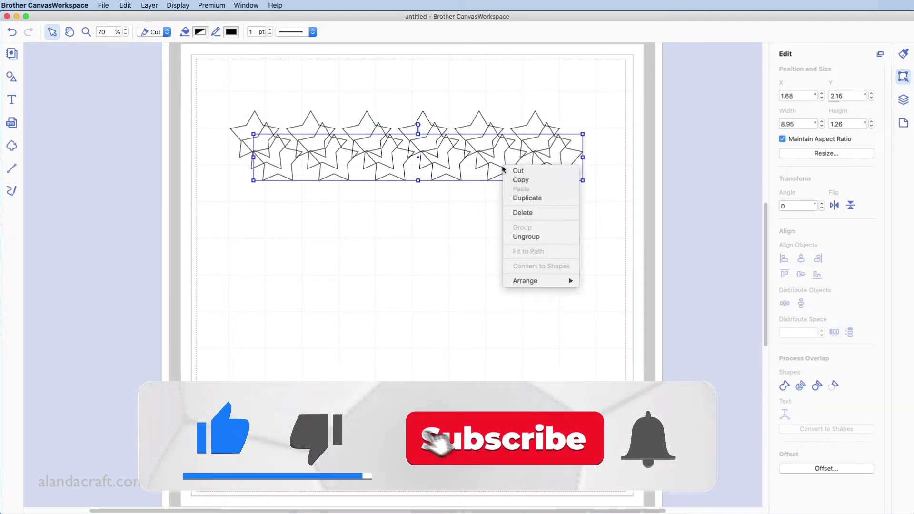
click(520, 198)
right_click(514, 173)
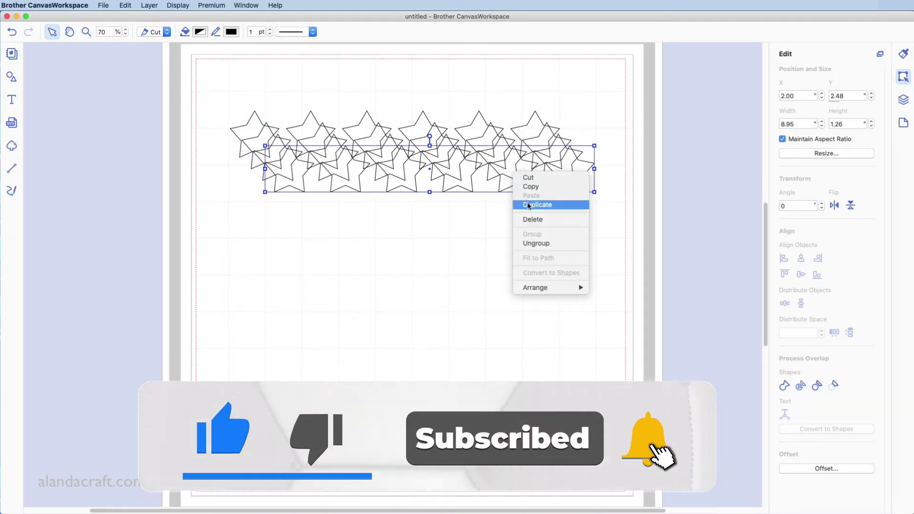
click(529, 205)
right_click(525, 191)
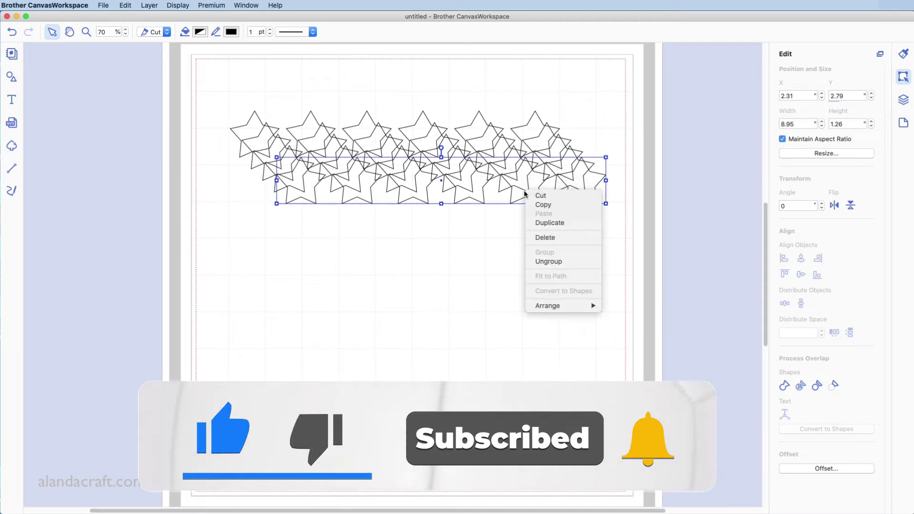
click(549, 223)
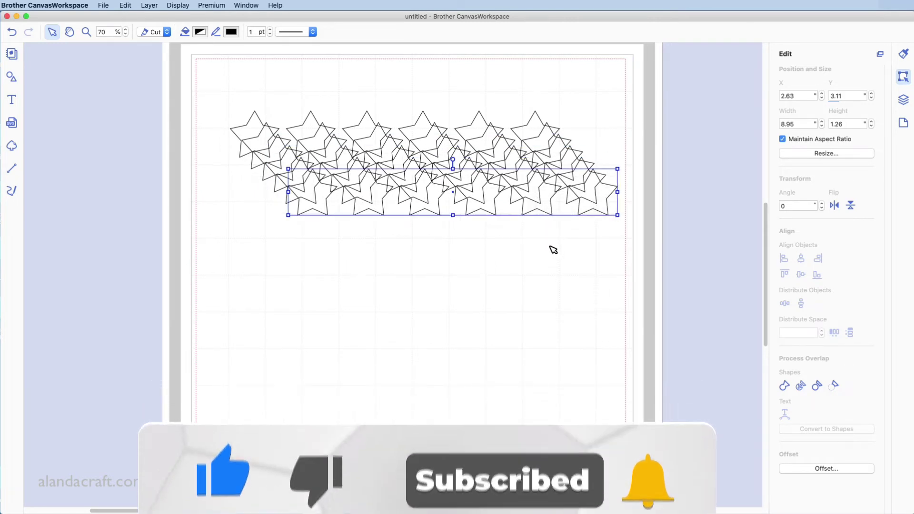
click(552, 250)
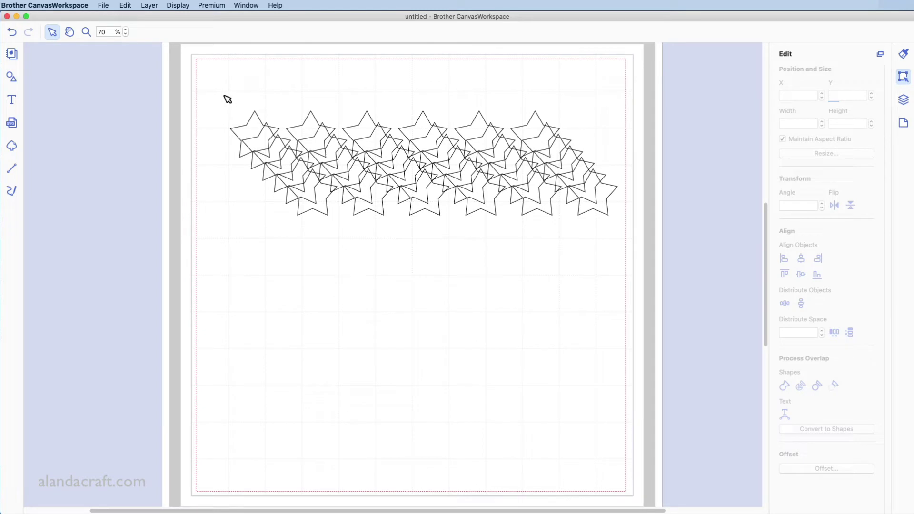
Step: Left-align the six star rows, distribute them vertically 0.25 in apart, and reselect all rows
drag(217, 91, 618, 245)
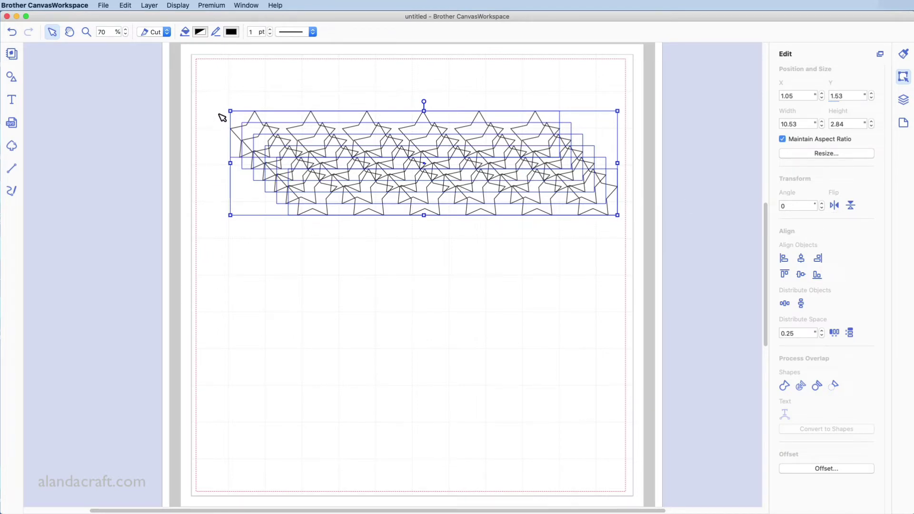
click(784, 259)
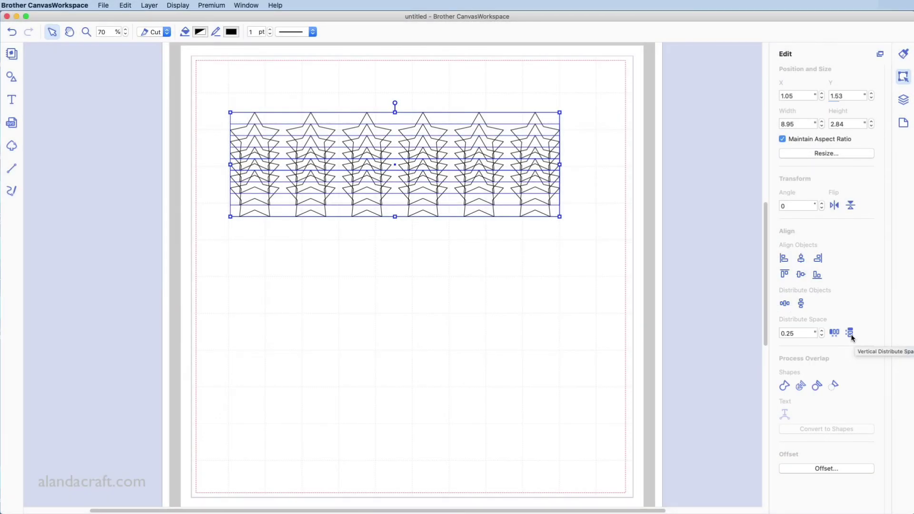
click(850, 333)
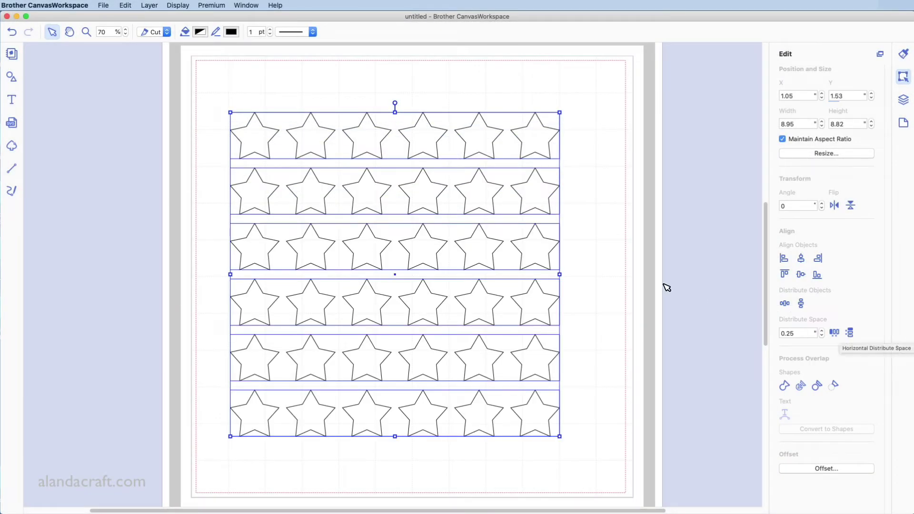
click(603, 244)
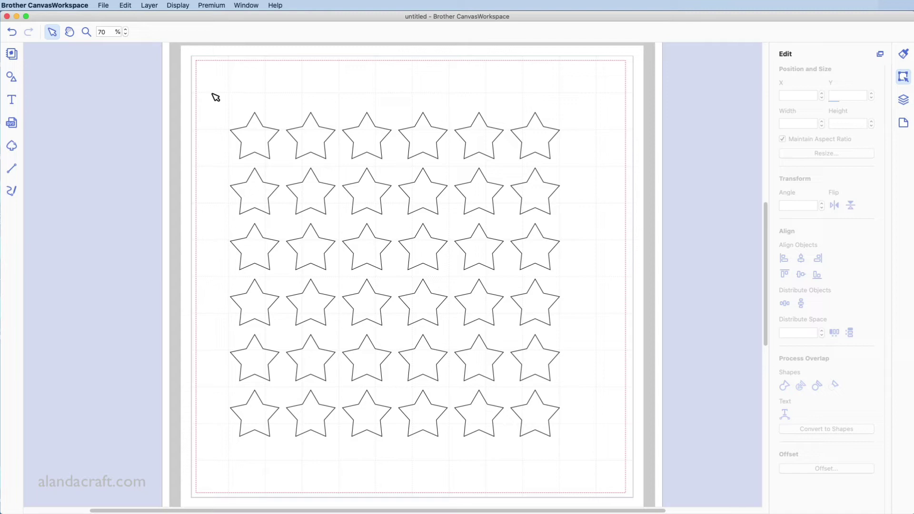
drag(212, 94, 490, 263)
drag(559, 322, 585, 464)
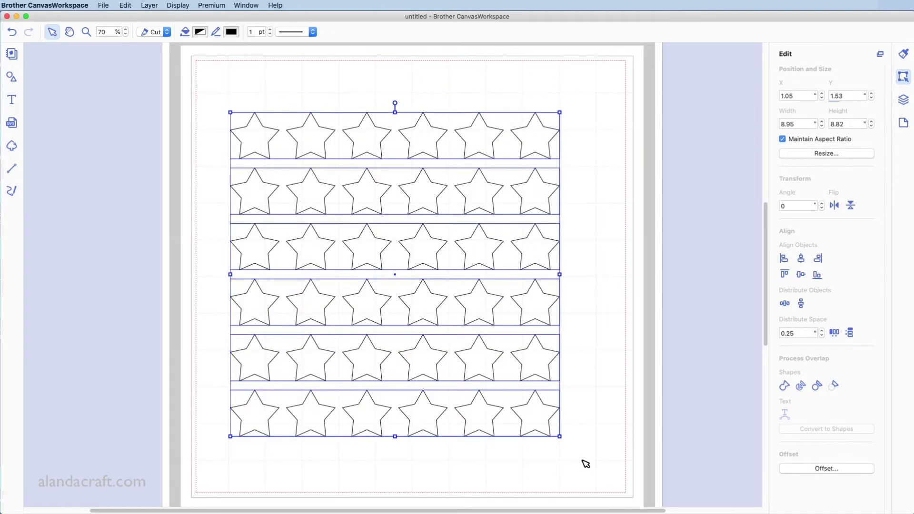
Step: Group the rows into one grid, scale it to 4.65 × 4.57 in, and move it top-left
right_click(535, 411)
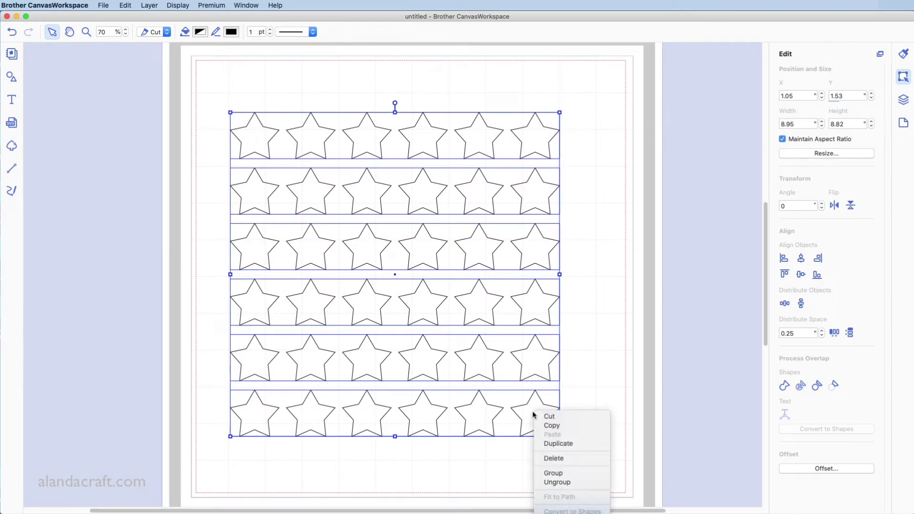
click(561, 474)
mouse_move(489, 241)
mouse_down()
mouse_move(542, 242)
mouse_move(527, 263)
mouse_move(487, 243)
mouse_move(499, 245)
mouse_up()
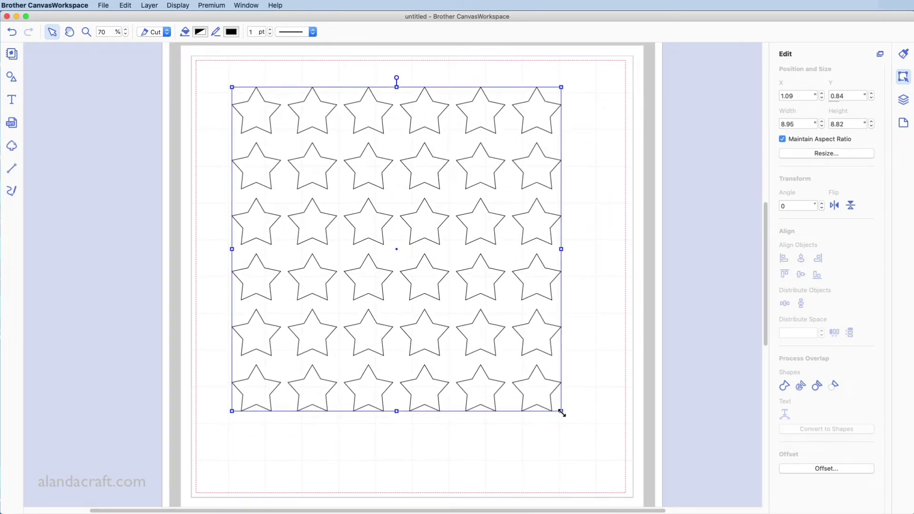
drag(562, 413, 405, 253)
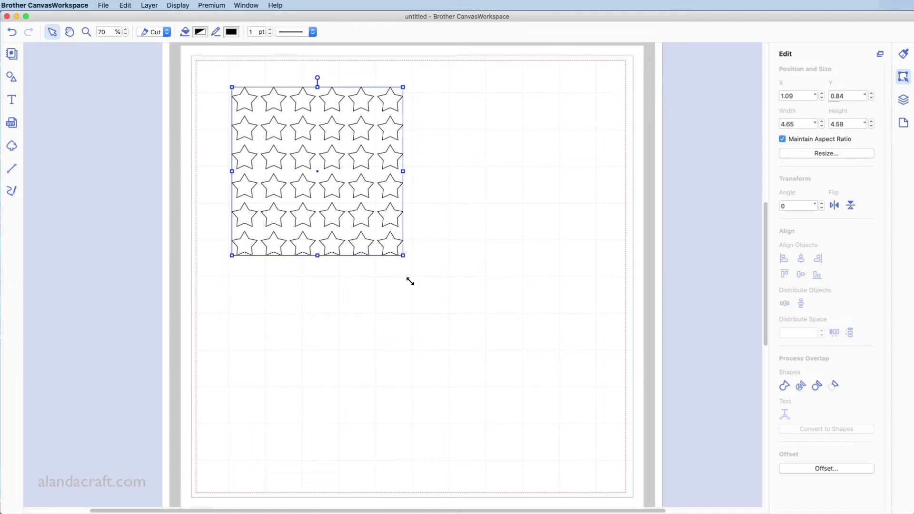
click(416, 190)
click(369, 161)
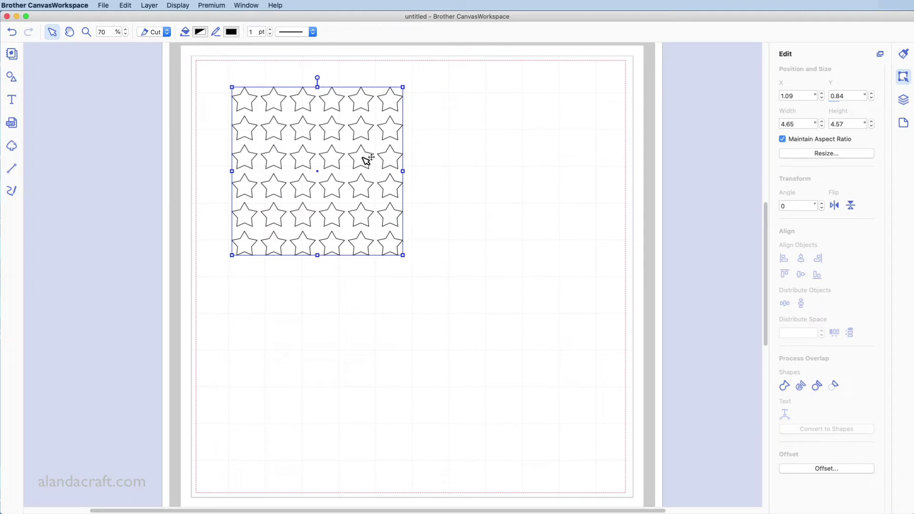
drag(367, 159, 334, 138)
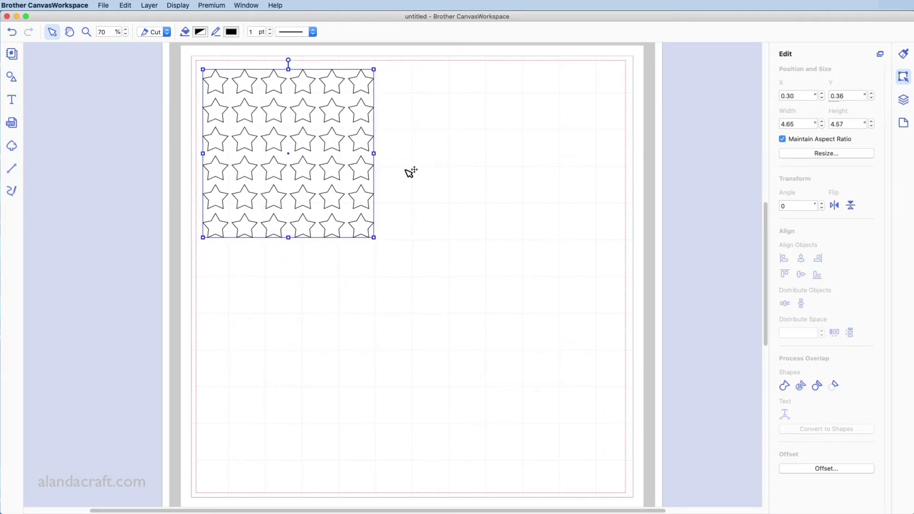
click(421, 185)
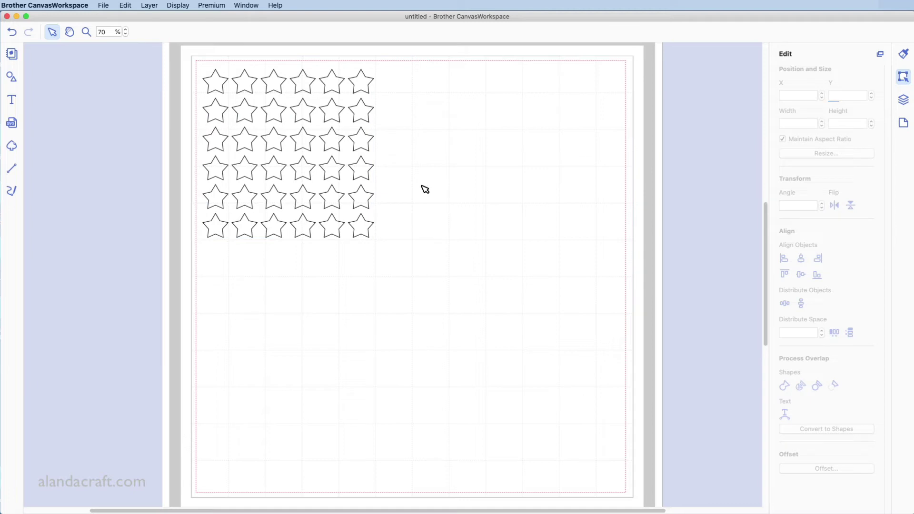
Step: Add a square over the star grid, resize it to 5.15 × 5.15 in, and select both
scroll(424, 189, up, 1)
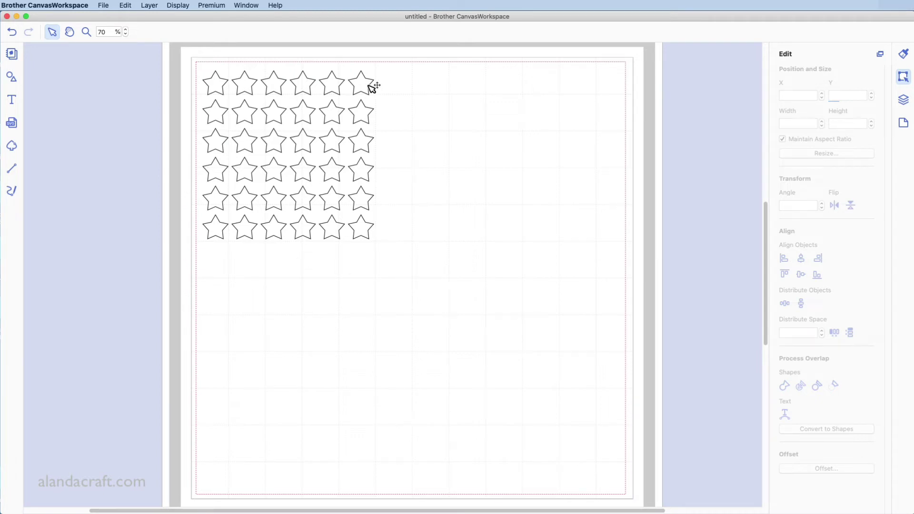
drag(373, 87, 374, 91)
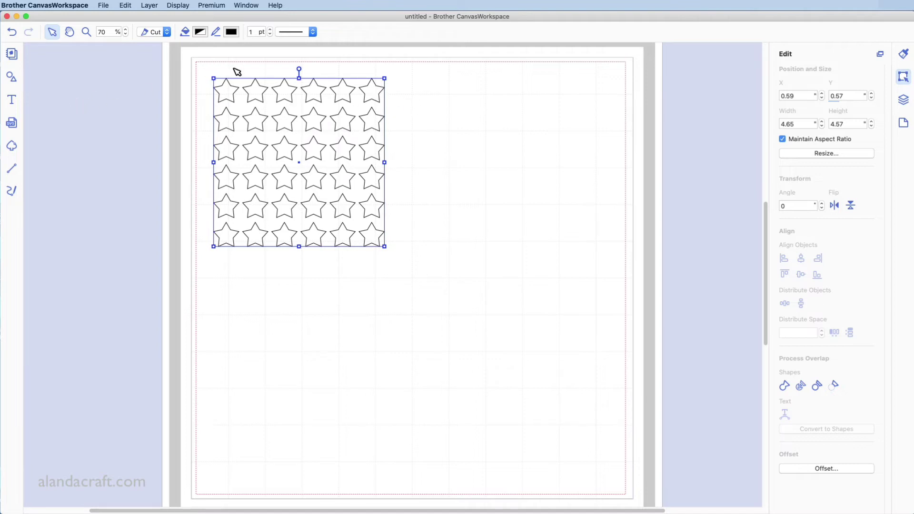
click(13, 77)
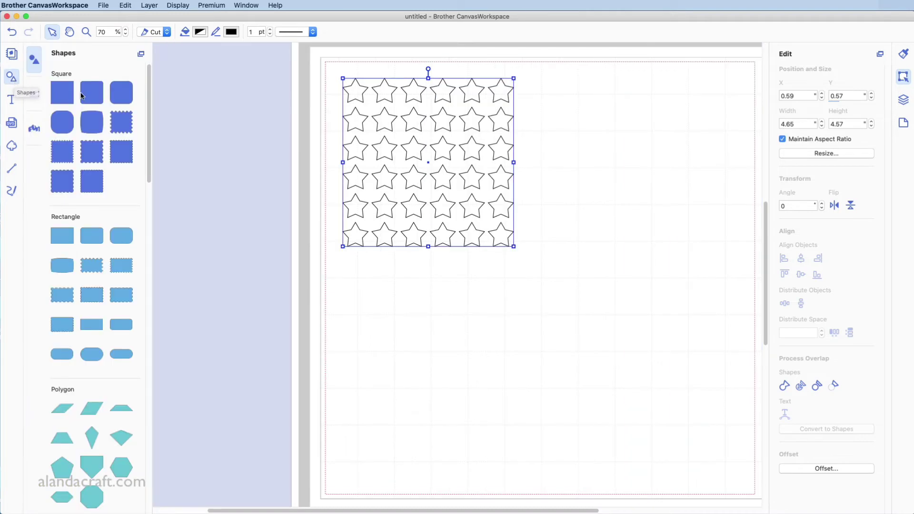
click(57, 94)
click(11, 76)
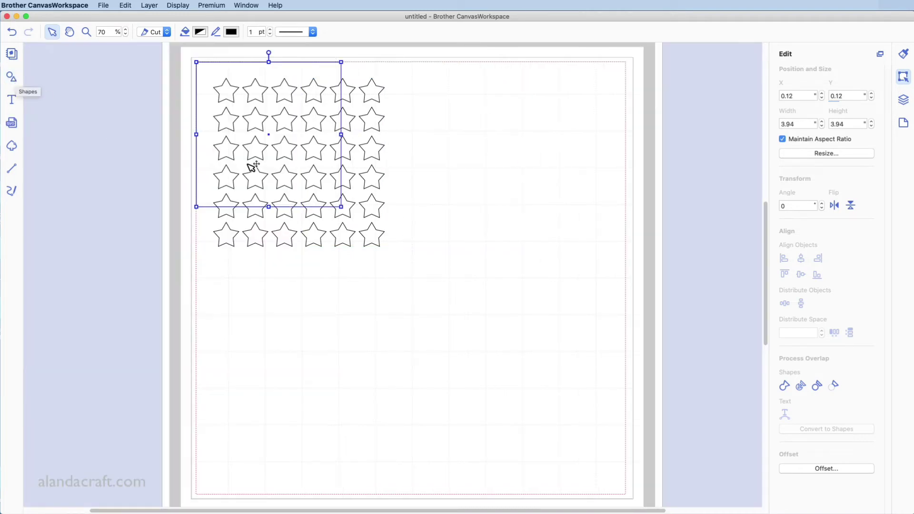
drag(272, 72, 284, 111)
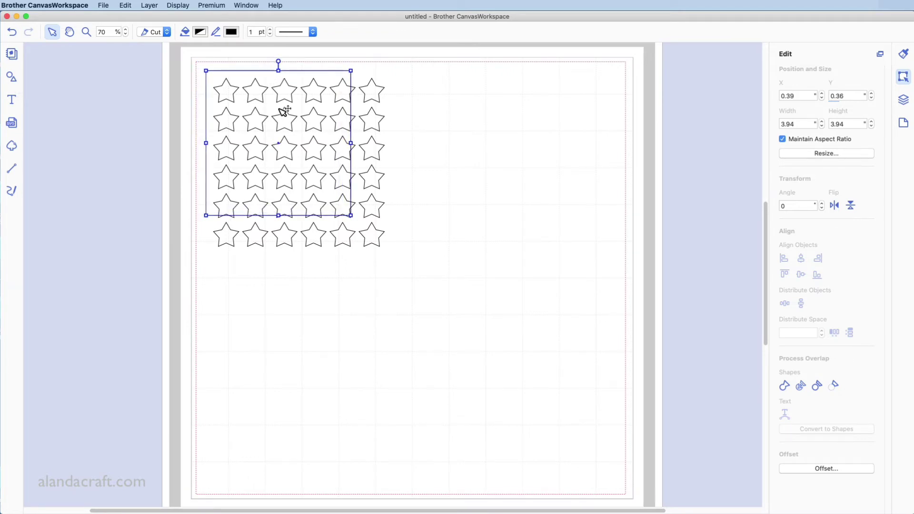
drag(350, 214, 395, 248)
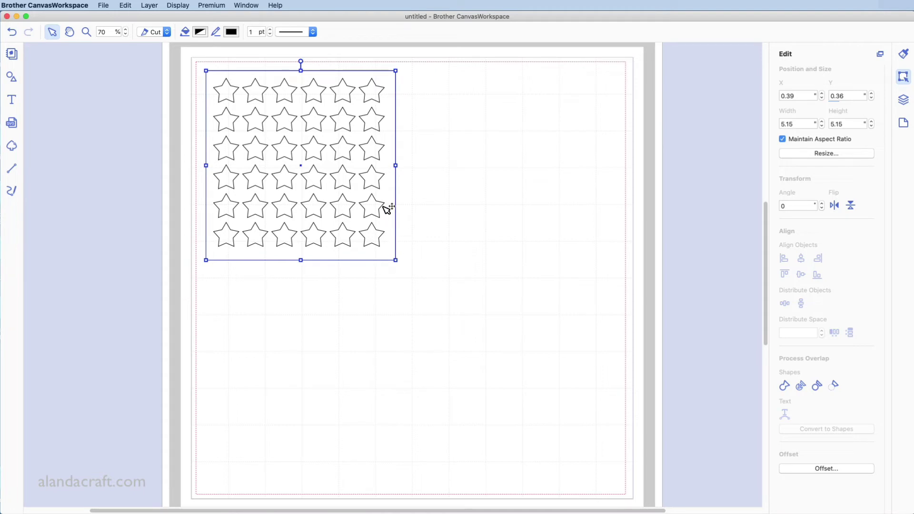
click(440, 254)
drag(457, 275, 180, 62)
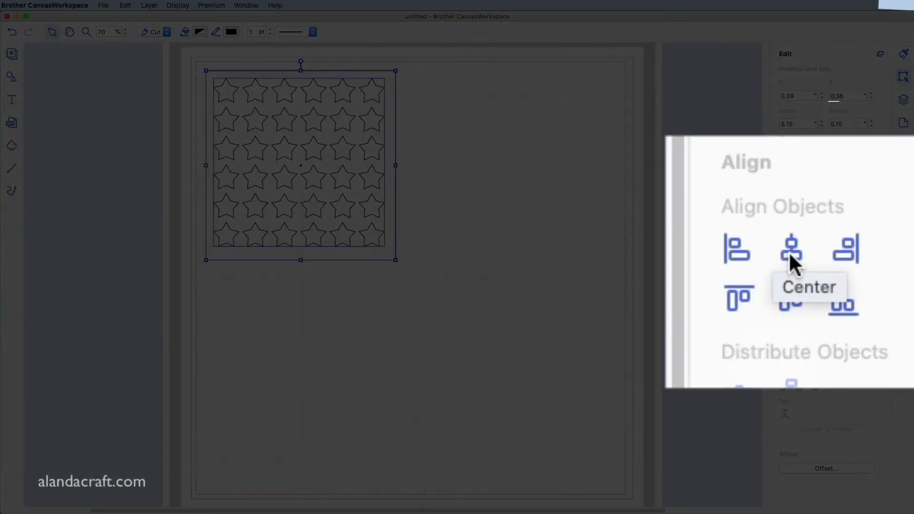
Step: Center the star grid horizontally and vertically in the square and group them
click(789, 251)
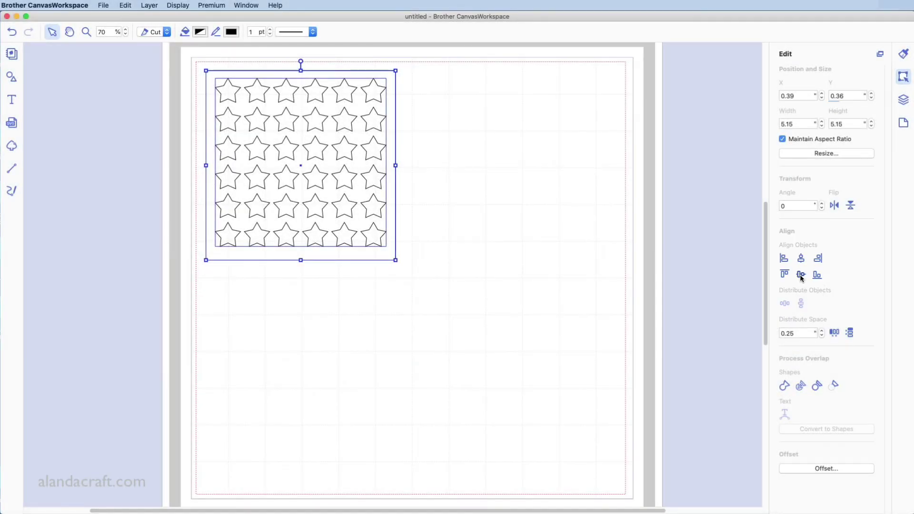
click(800, 275)
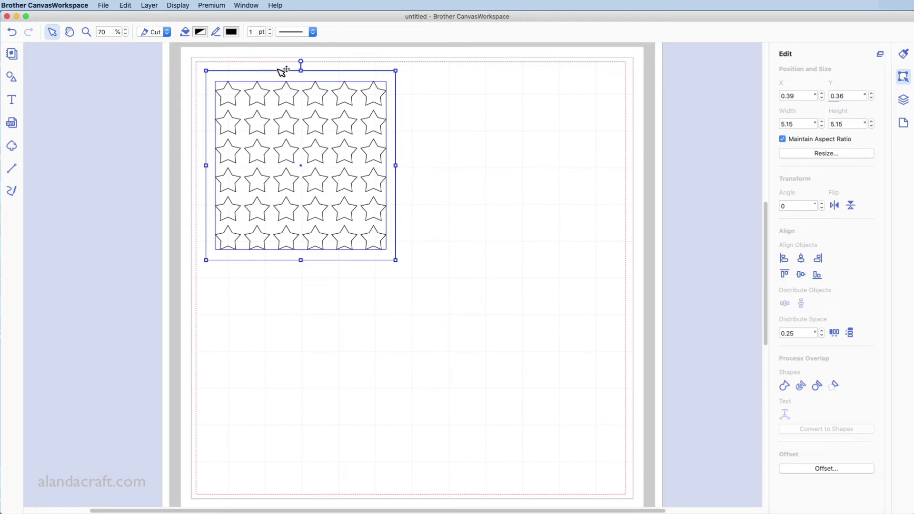
right_click(346, 126)
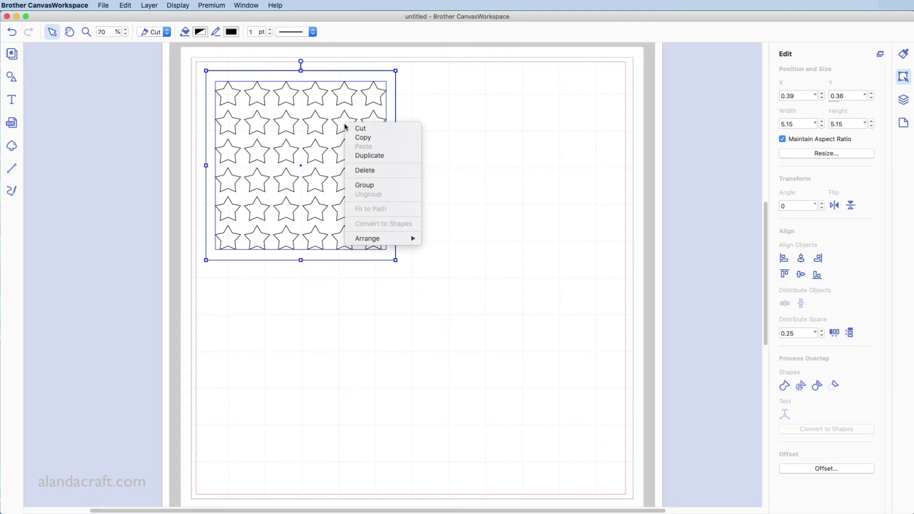
click(377, 185)
Step: Nudge the framed star design slightly, then delete it
click(465, 193)
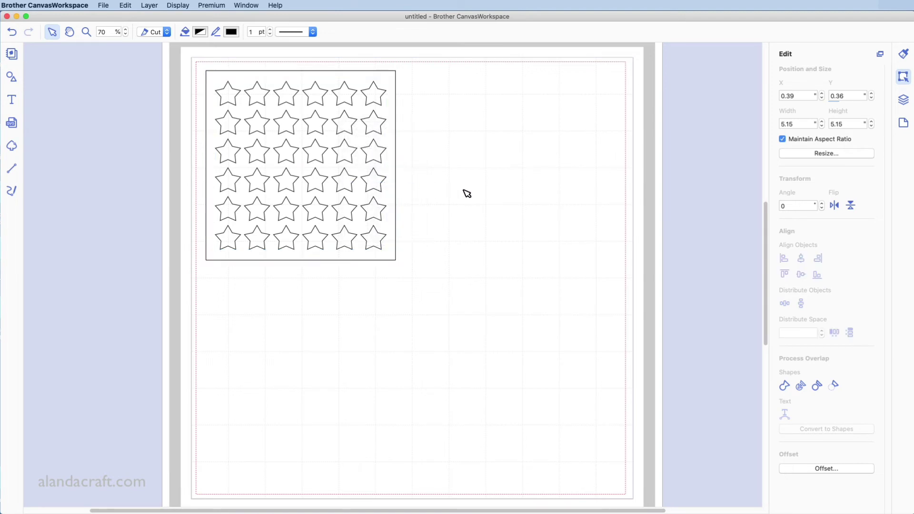
mouse_move(322, 99)
mouse_down()
mouse_move(341, 99)
mouse_move(322, 99)
mouse_up()
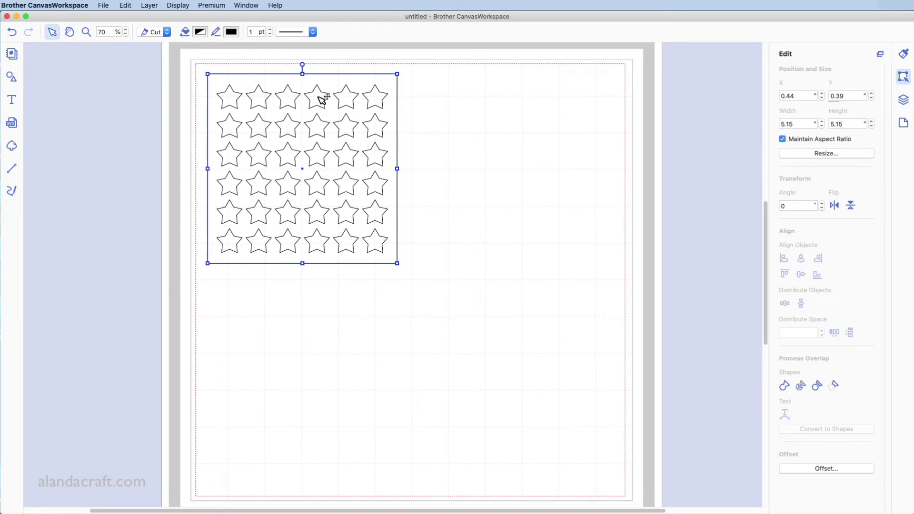
key(Delete)
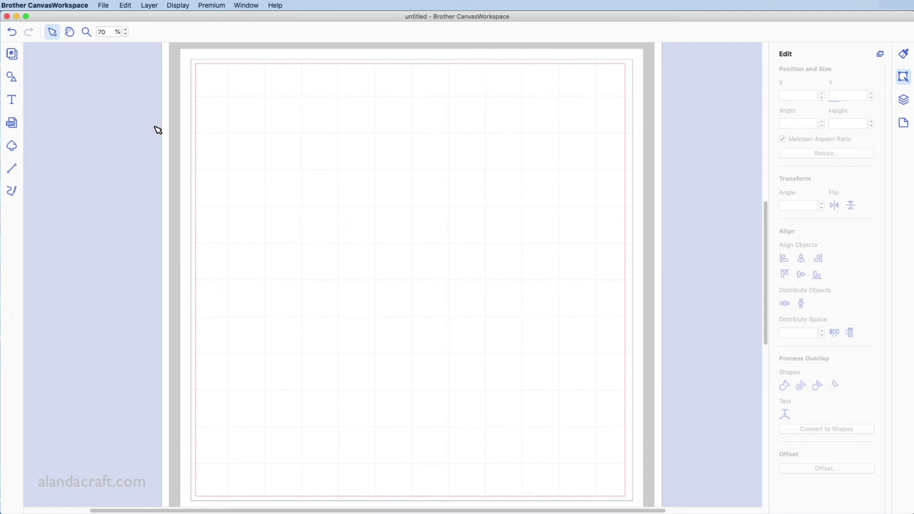
Step: Add a diamond from the Shapes library, move it down, and shrink it to 1.15 × 1.54 in
click(12, 78)
scroll(119, 198, down, 4)
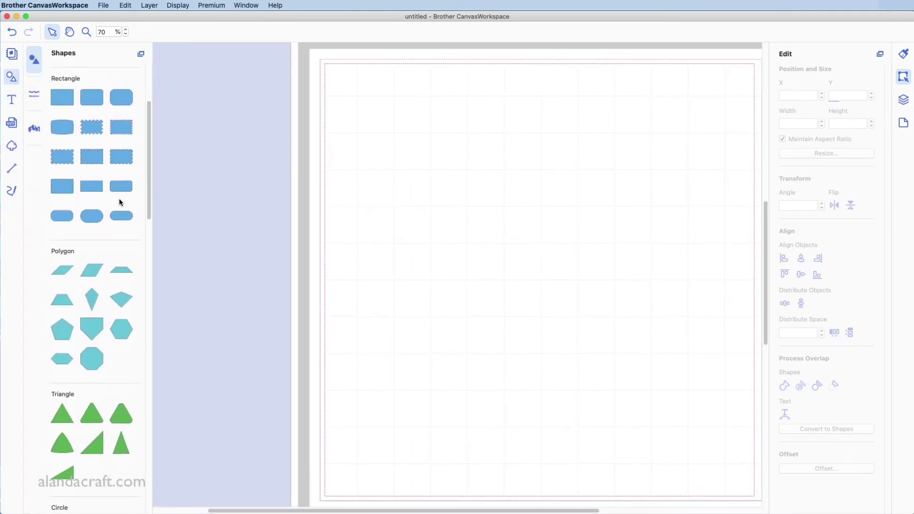
scroll(119, 202, down, 10)
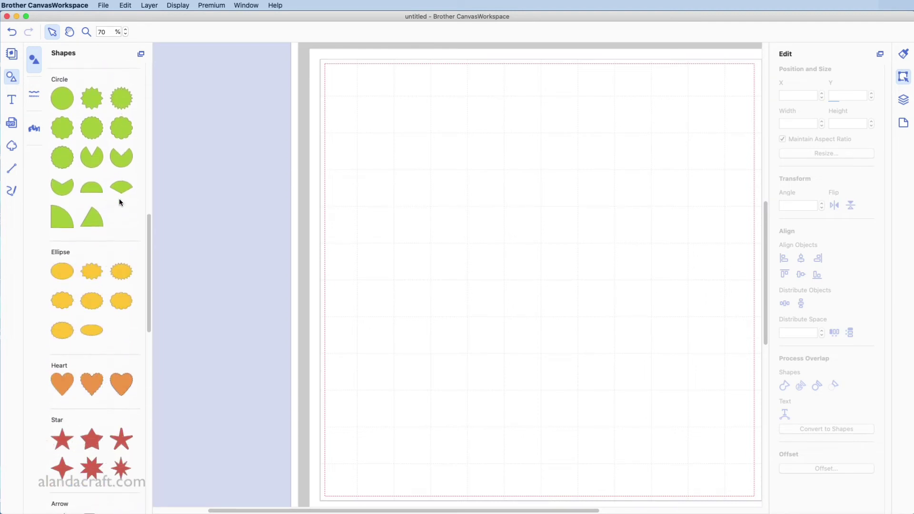
scroll(119, 202, down, 8)
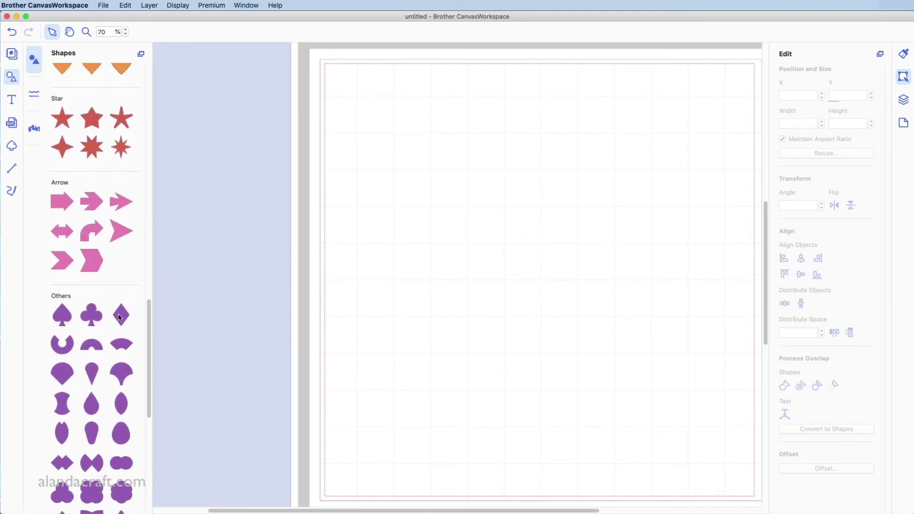
click(119, 317)
click(12, 77)
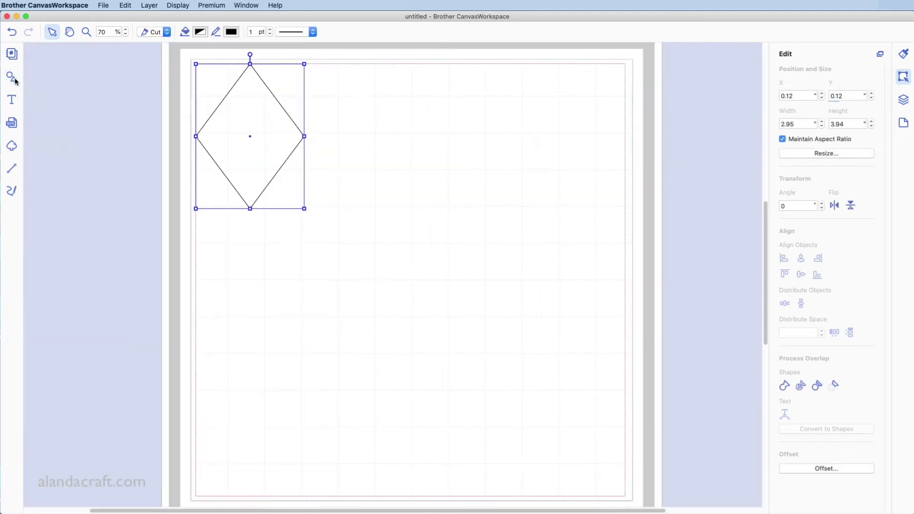
drag(251, 107, 309, 151)
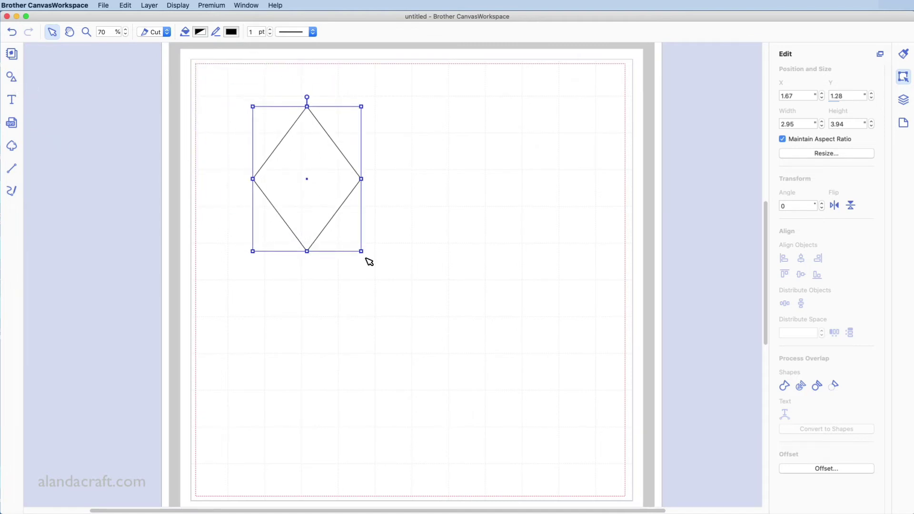
drag(359, 249, 294, 187)
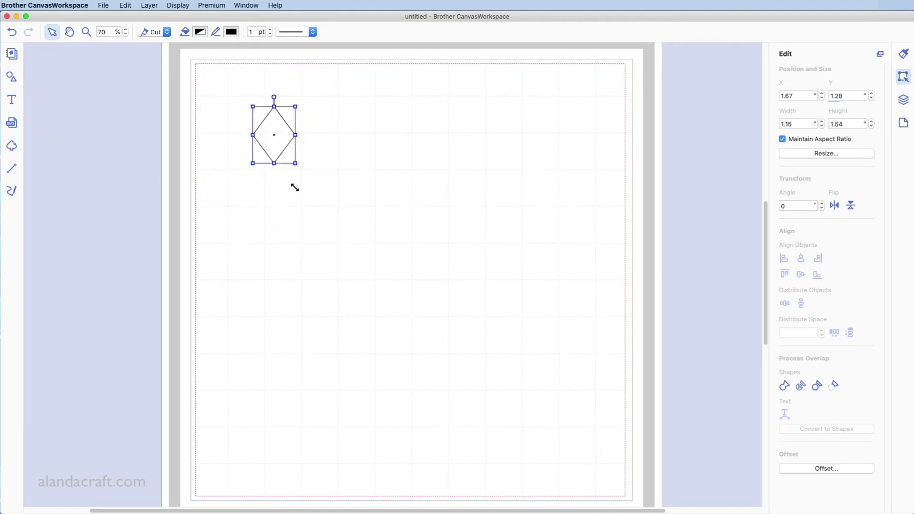
Step: Duplicate the diamond five times into a diagonal cascade, then select all six diamonds
right_click(277, 143)
click(307, 176)
right_click(289, 157)
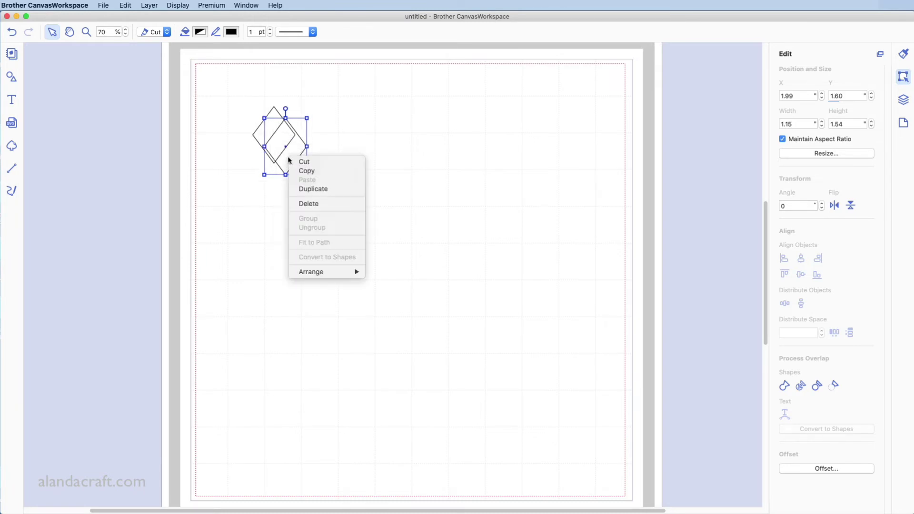
click(310, 189)
right_click(301, 171)
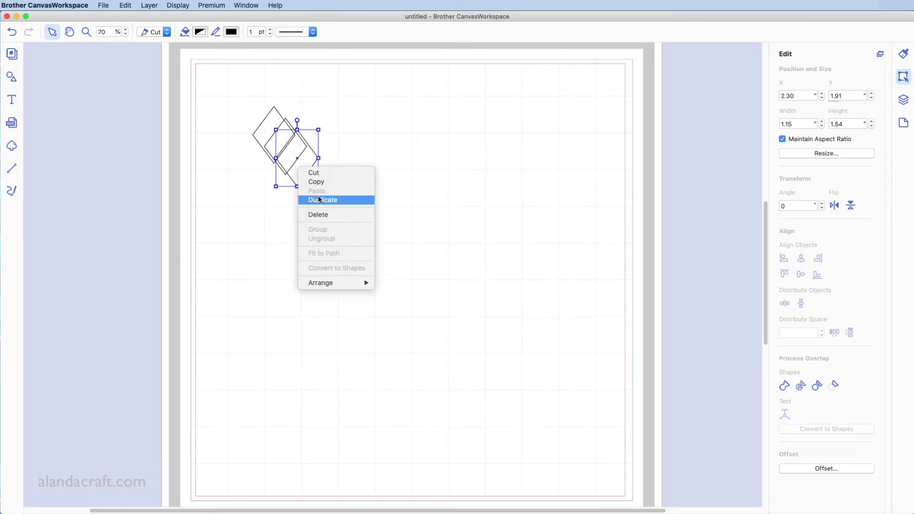
click(310, 199)
right_click(312, 180)
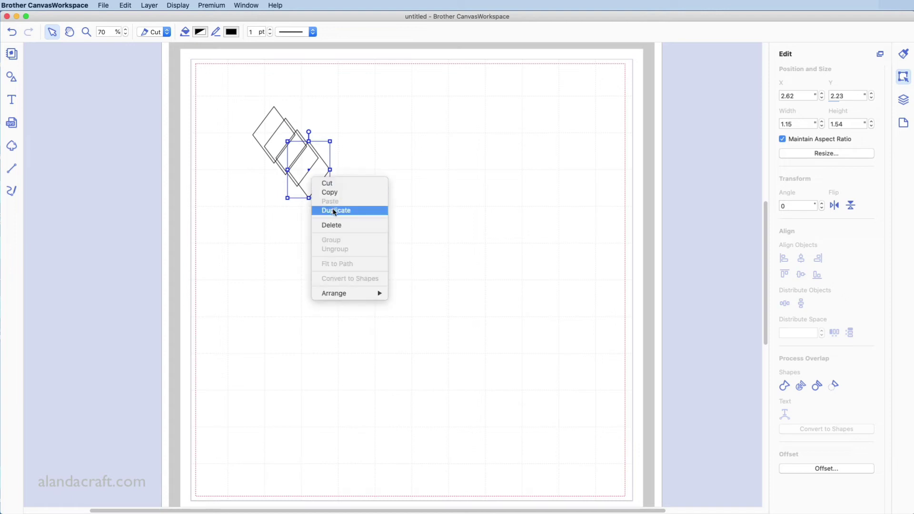
click(333, 210)
right_click(318, 187)
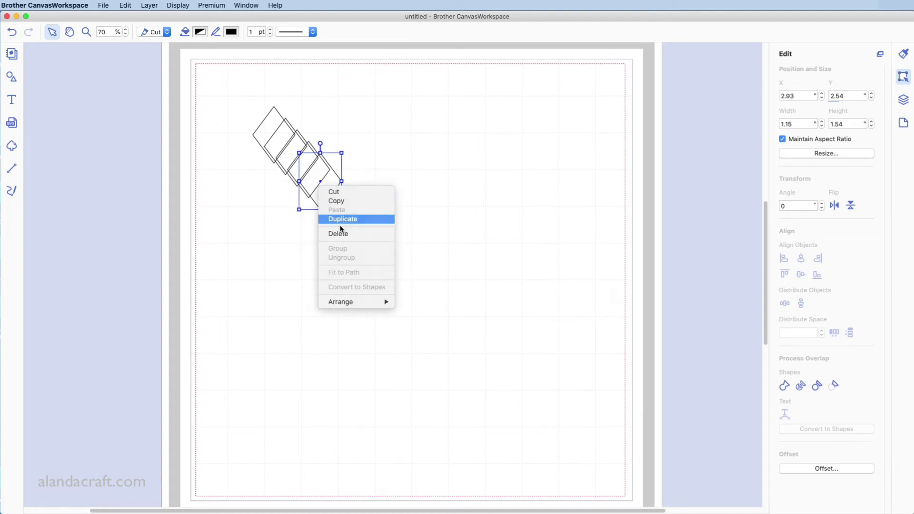
click(341, 219)
click(381, 250)
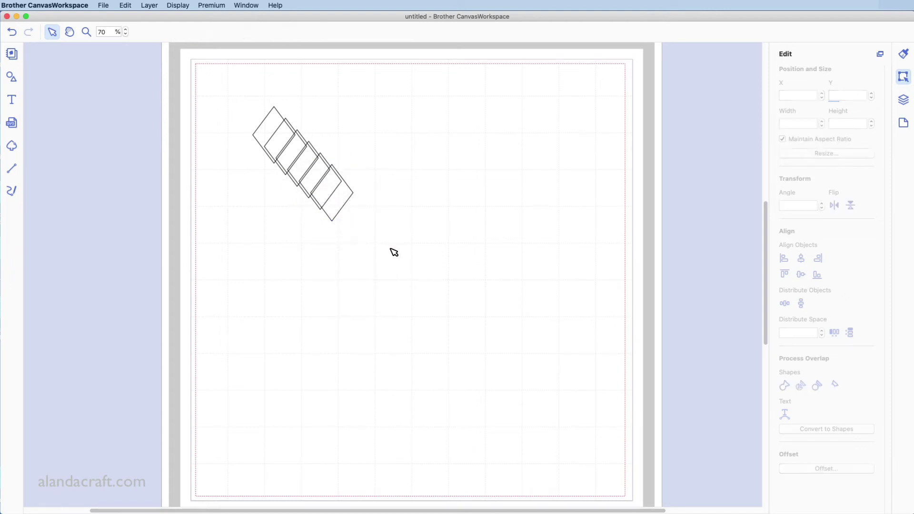
drag(391, 243, 236, 102)
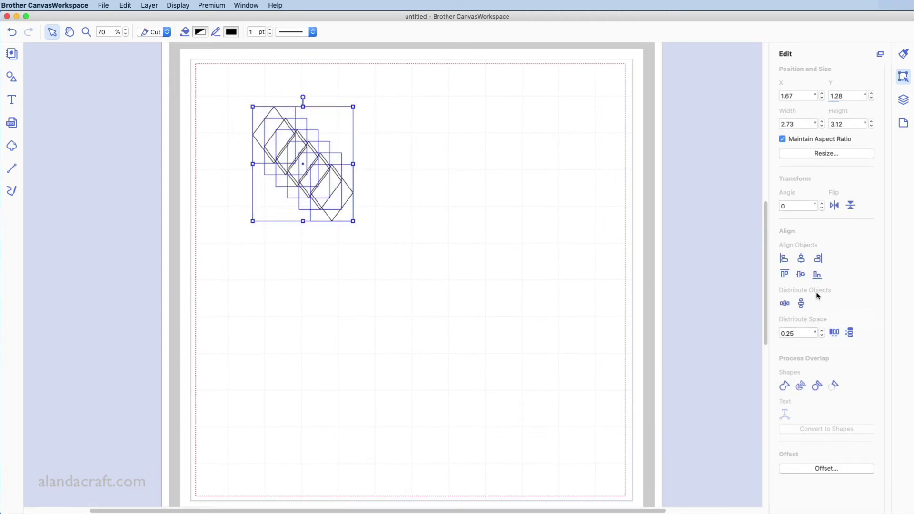
Step: Bottom-align the six diamonds, space them 0.25 apart, group them, and move the row up-left
click(817, 276)
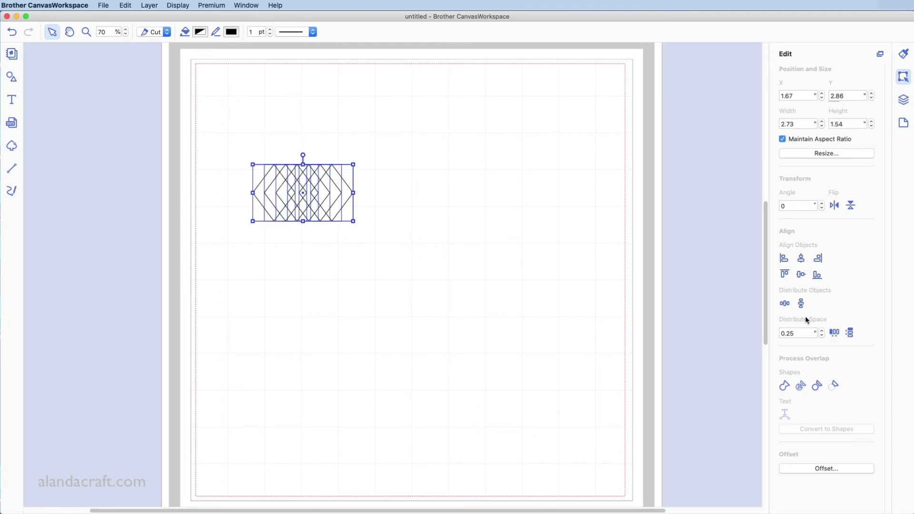
click(834, 333)
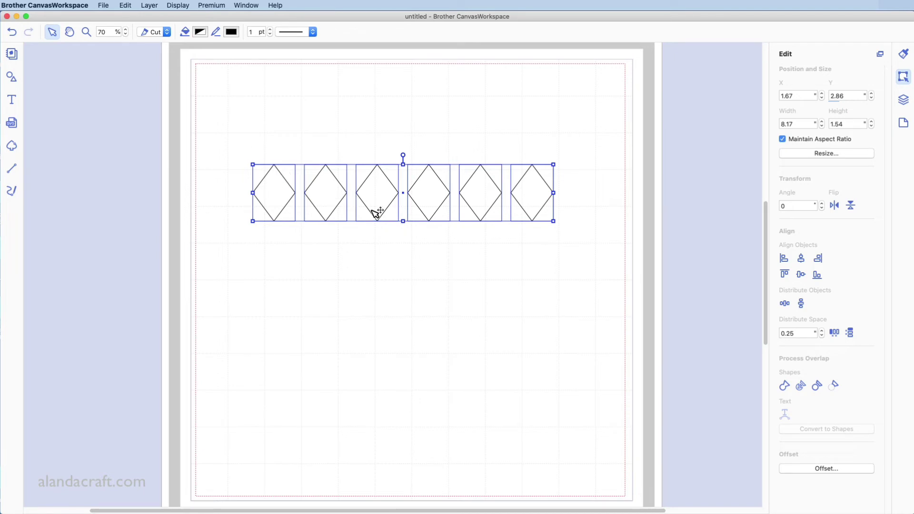
right_click(482, 191)
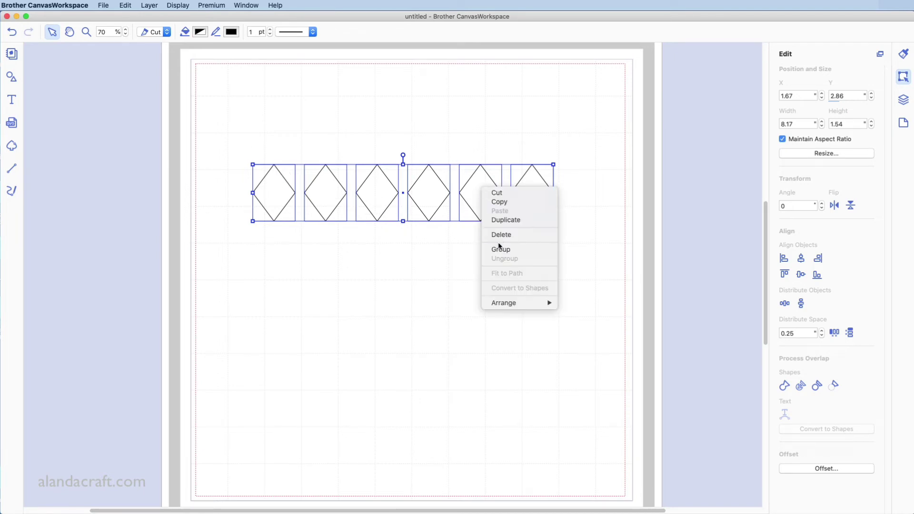
click(528, 253)
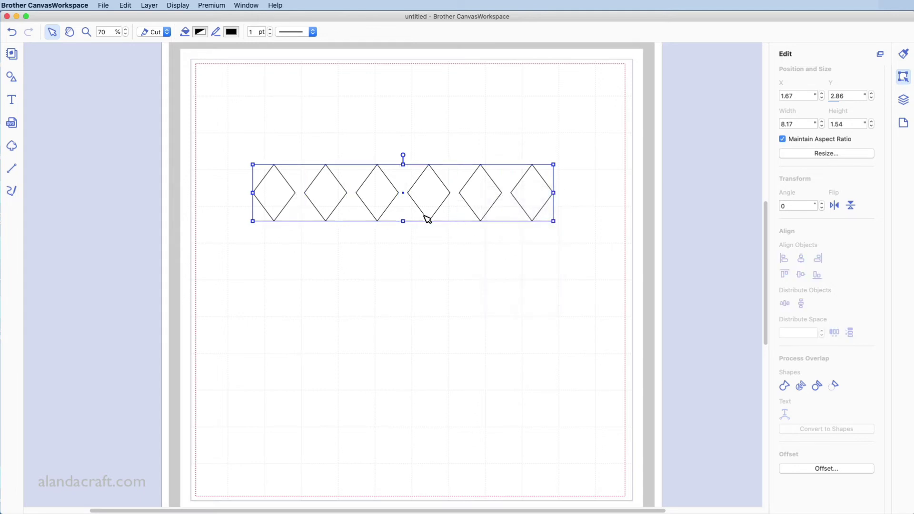
drag(435, 198, 431, 152)
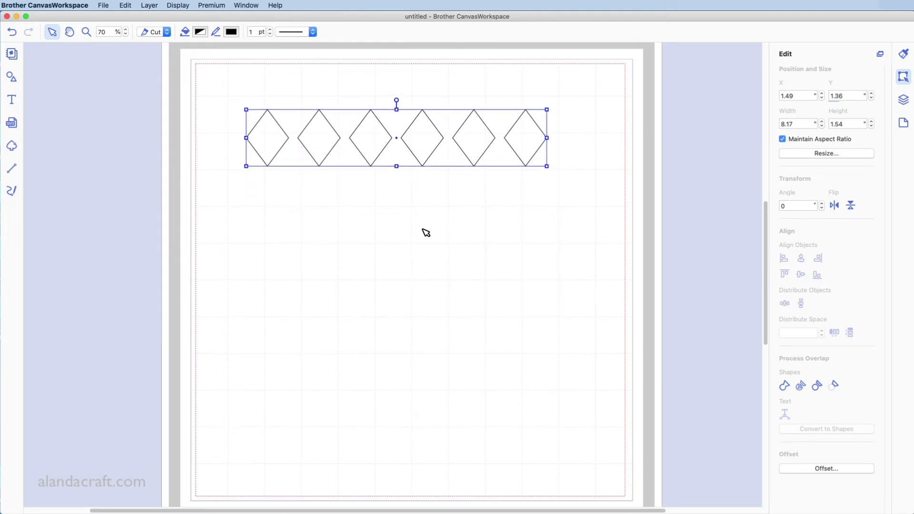
Step: Duplicate the diamond row and place the copy below the original, offset to the right
right_click(427, 144)
click(447, 171)
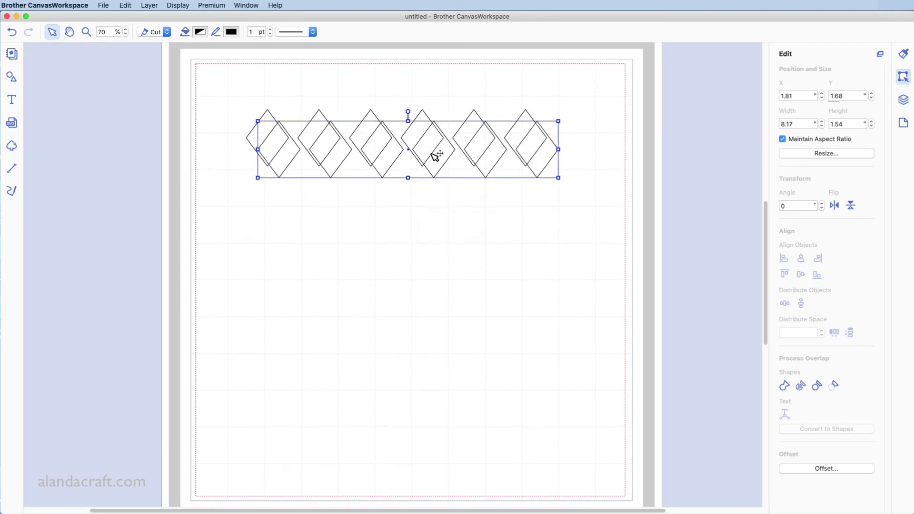
drag(432, 153, 396, 185)
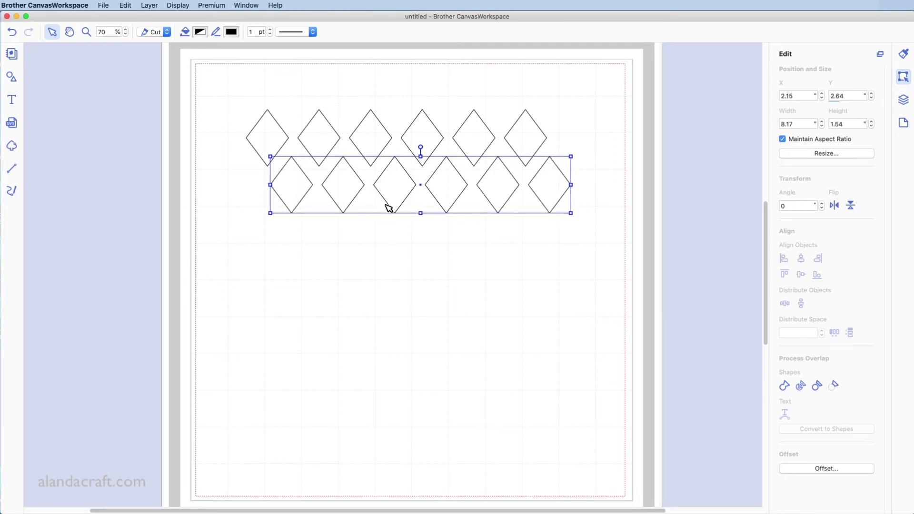
Step: Ungroup the lower row and delete its rightmost diamond, leaving five
click(514, 268)
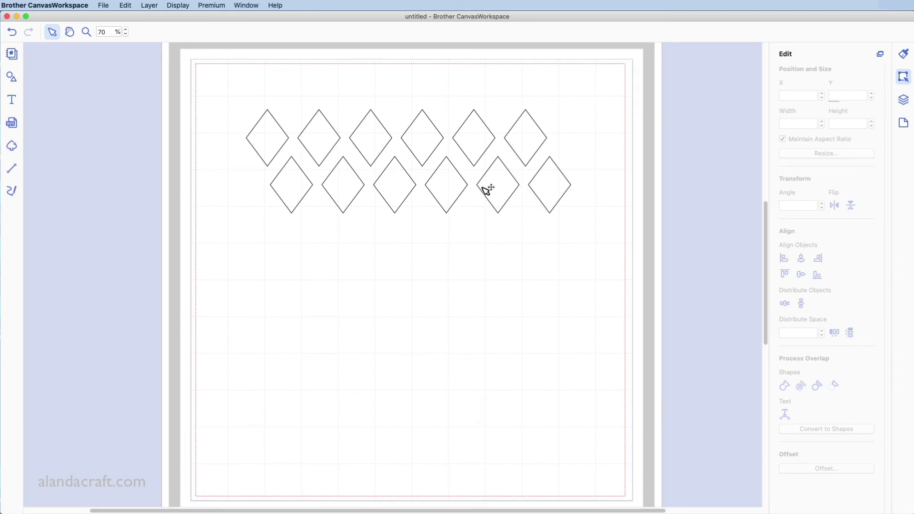
click(496, 189)
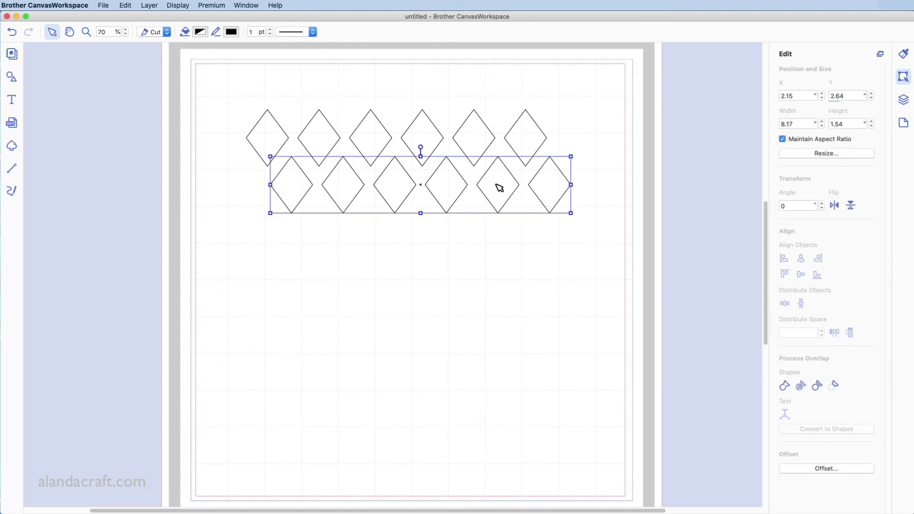
right_click(498, 186)
click(526, 255)
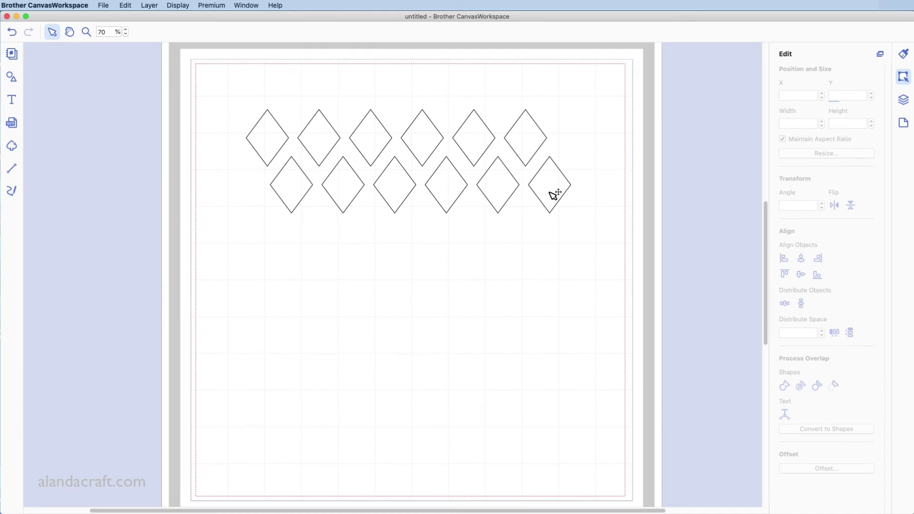
click(554, 195)
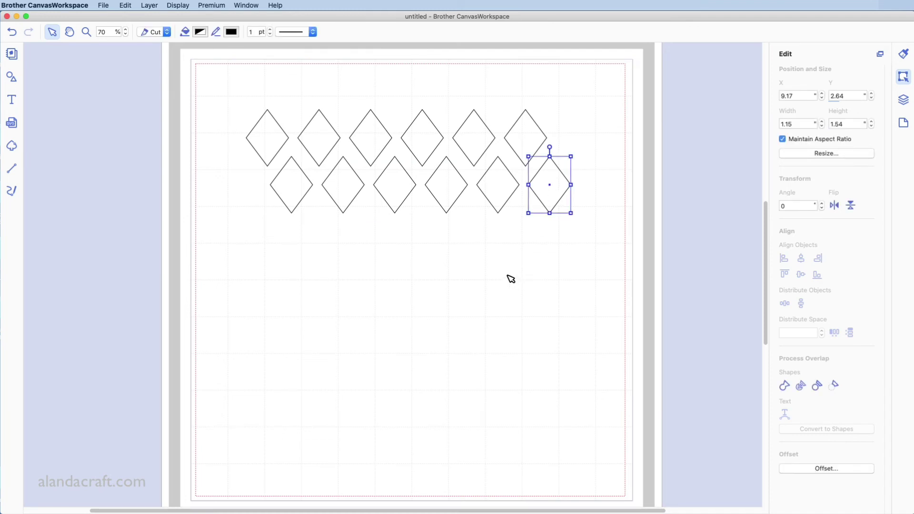
key(Delete)
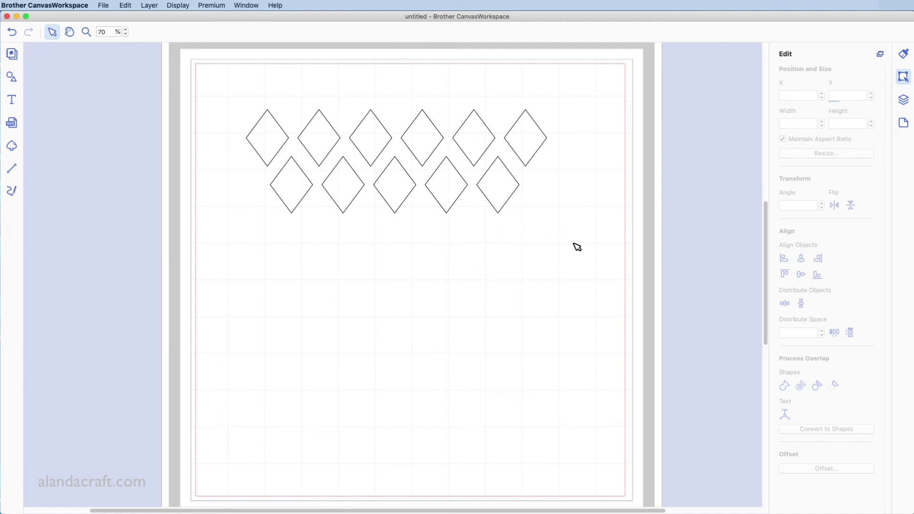
Step: Group the five lower diamonds into one row and nudge it slightly upward
drag(550, 240, 265, 192)
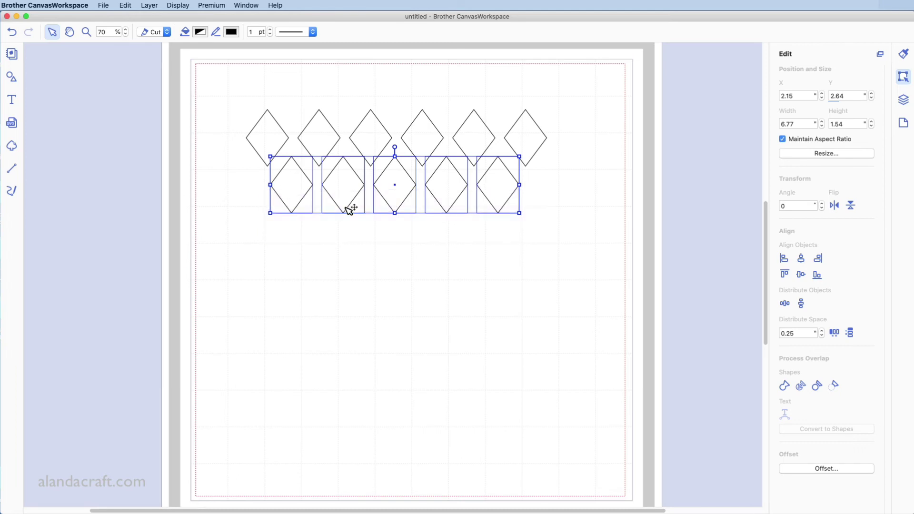
right_click(399, 196)
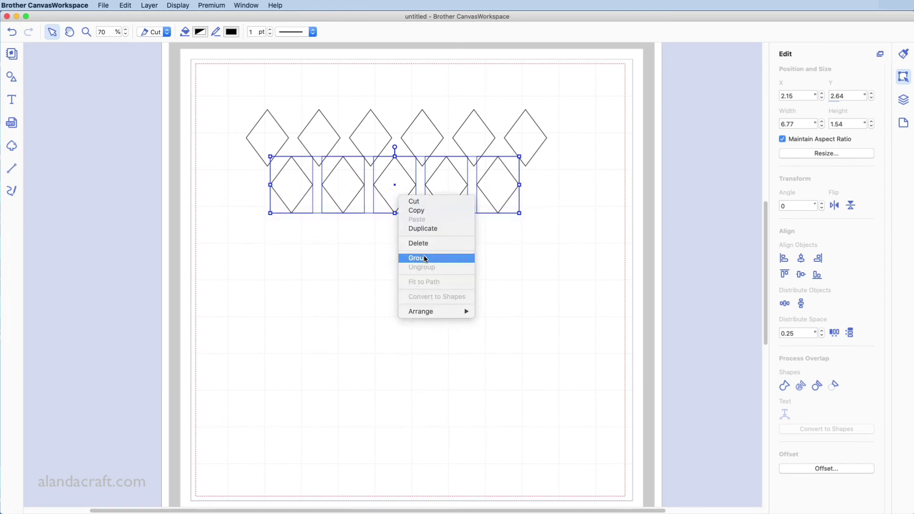
click(436, 258)
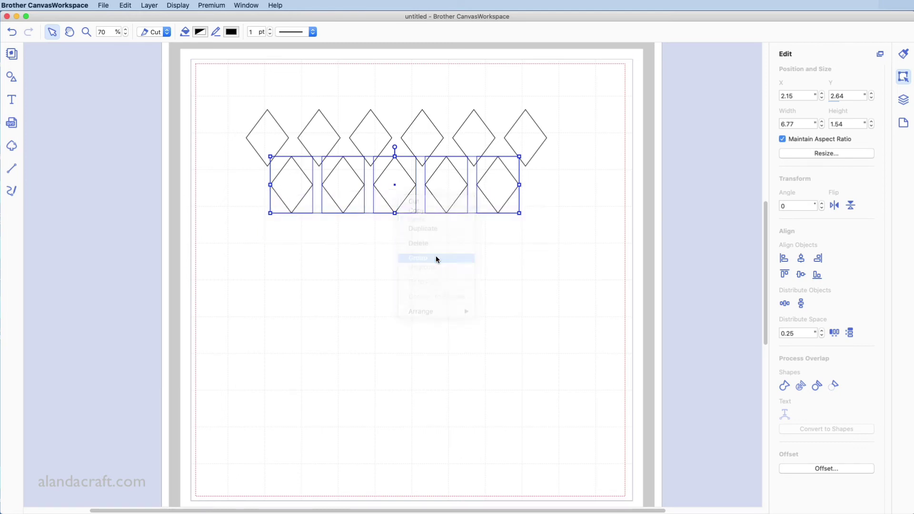
click(453, 187)
click(453, 187)
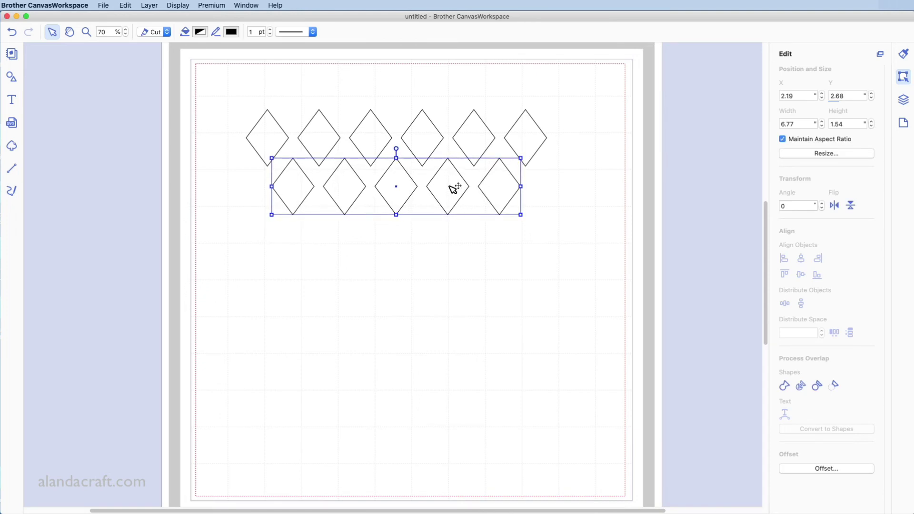
click(491, 260)
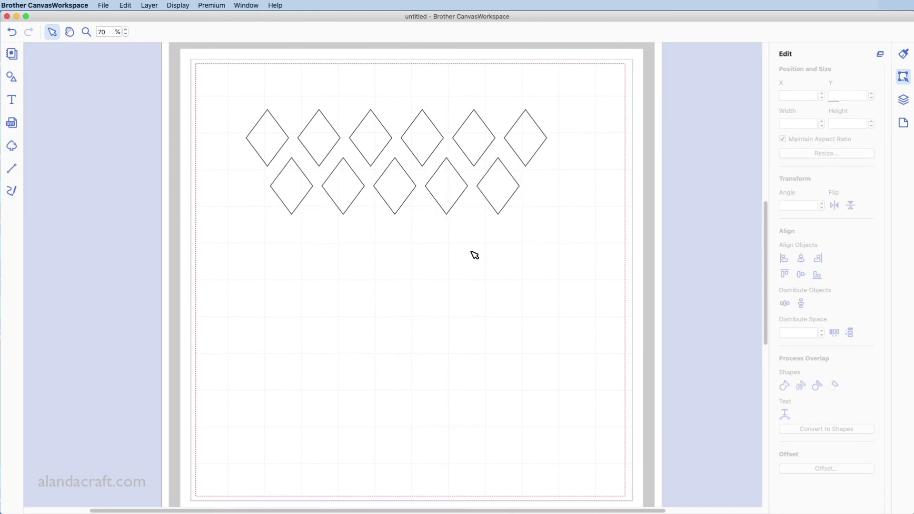
scroll(469, 236, up, 1)
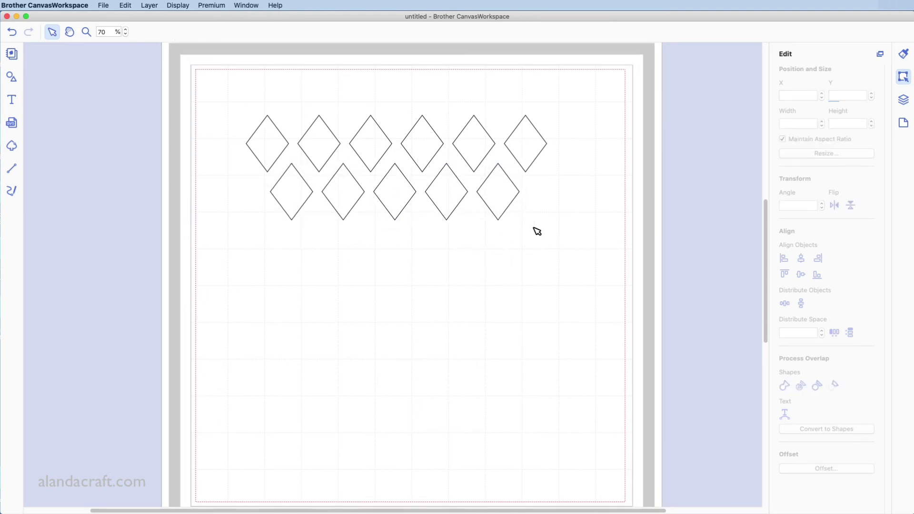
click(509, 200)
drag(505, 198, 506, 195)
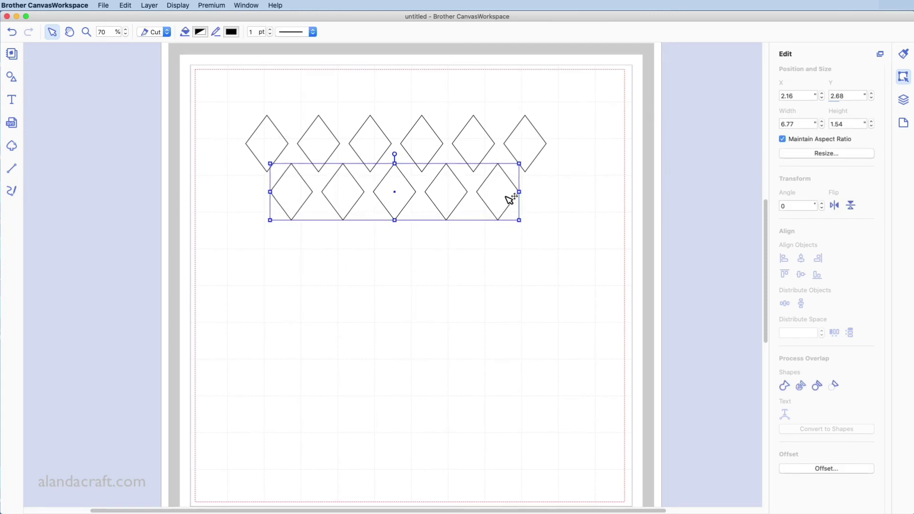
Step: Center-align both rows, group them into one 8.17 × 2.85 in design, and reposition it slightly
click(563, 264)
drag(562, 263, 267, 119)
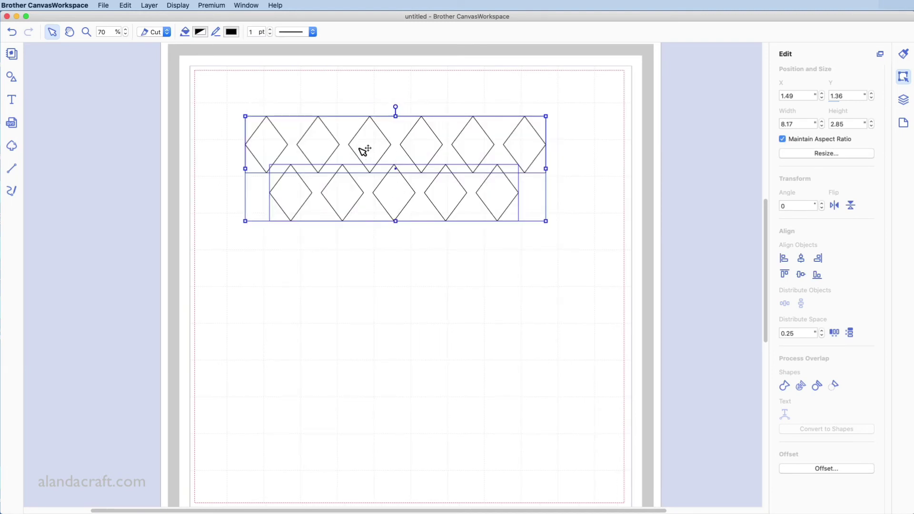
click(802, 260)
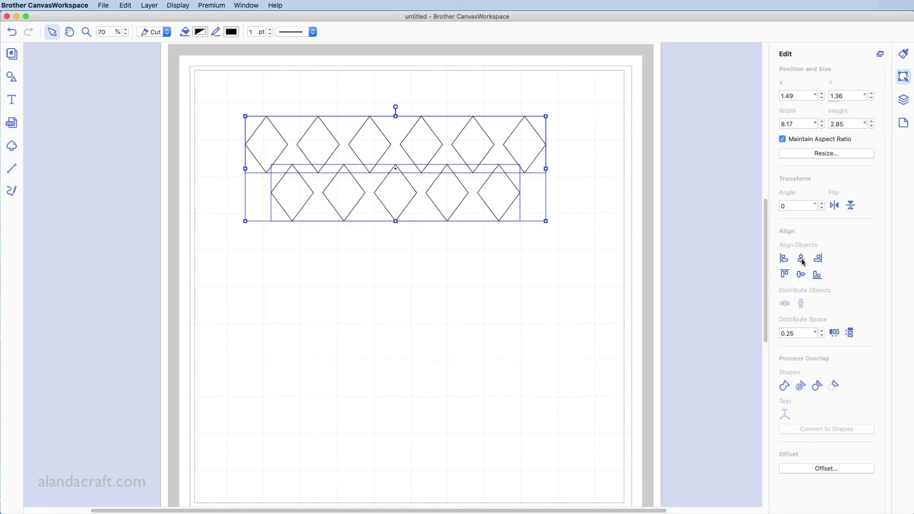
right_click(502, 189)
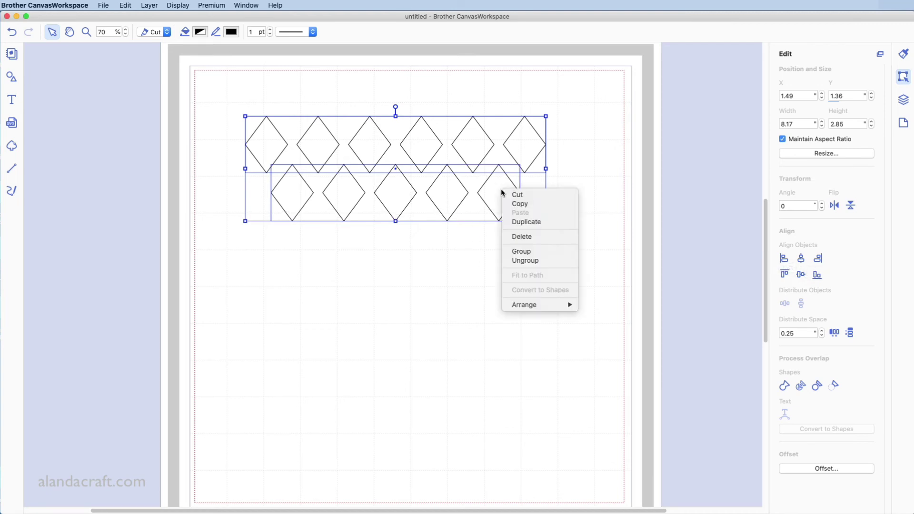
click(530, 251)
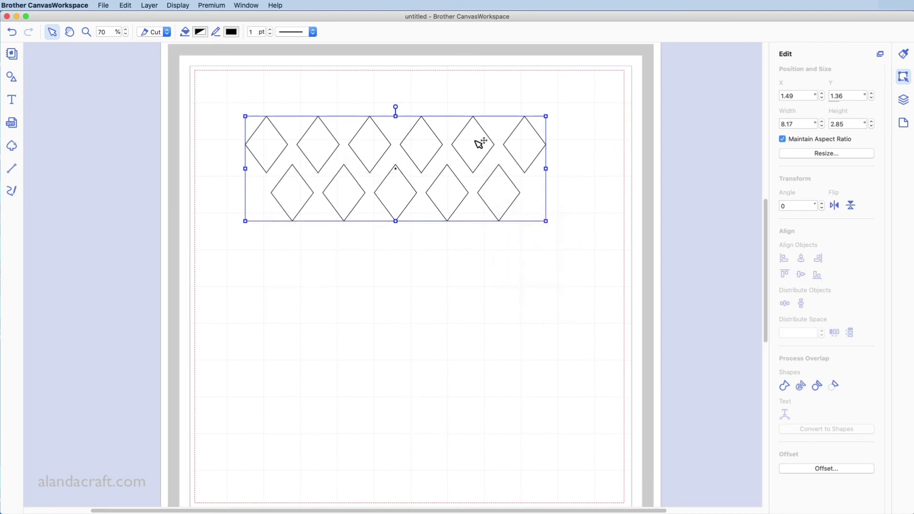
mouse_move(479, 118)
mouse_down()
mouse_move(477, 184)
mouse_move(475, 122)
mouse_move(475, 132)
mouse_up()
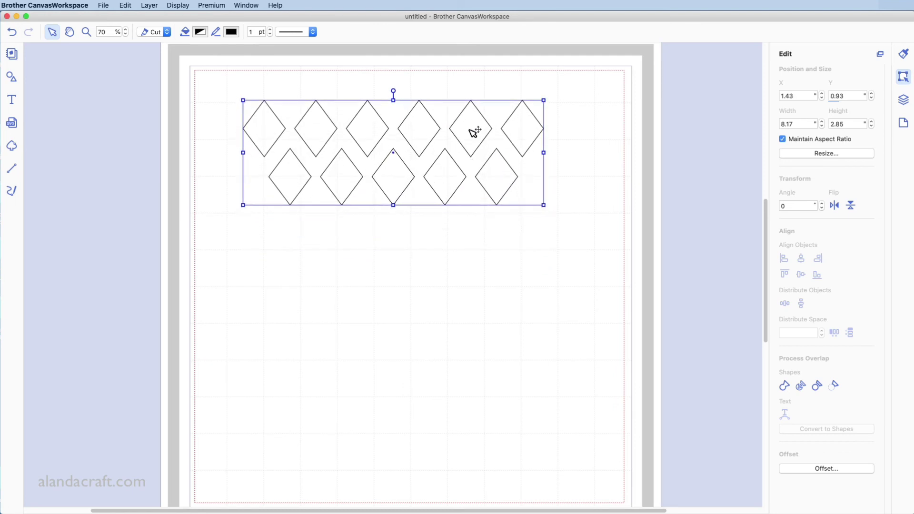
Step: Make two copies of the two-row diamond group and stack them below the original
right_click(473, 133)
click(503, 160)
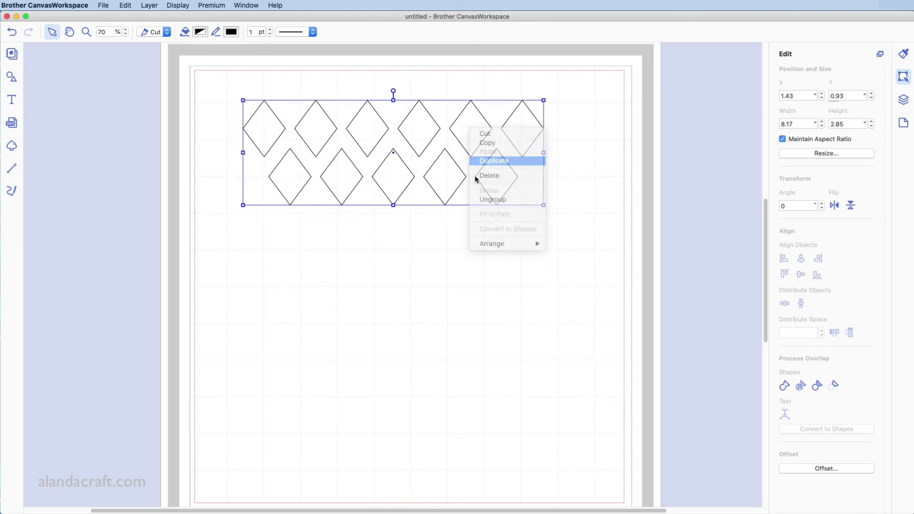
drag(465, 184, 466, 249)
drag(462, 261, 452, 263)
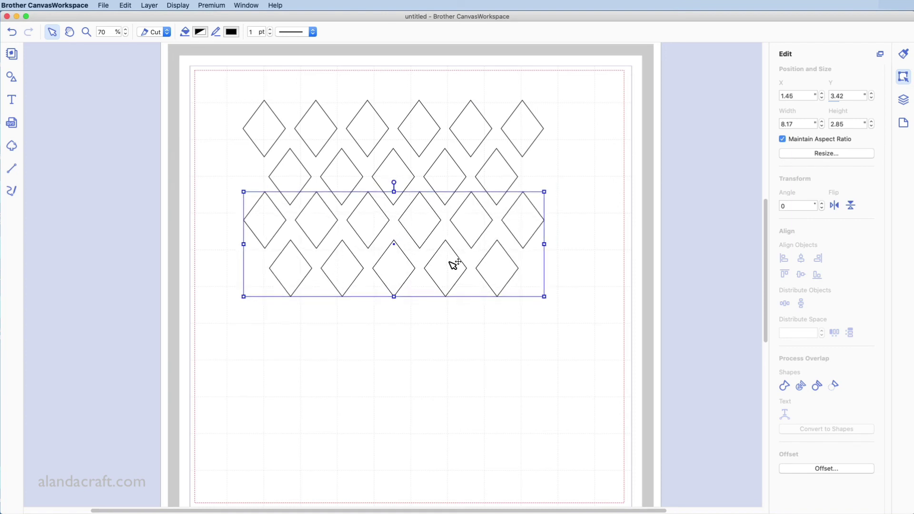
right_click(470, 220)
click(495, 251)
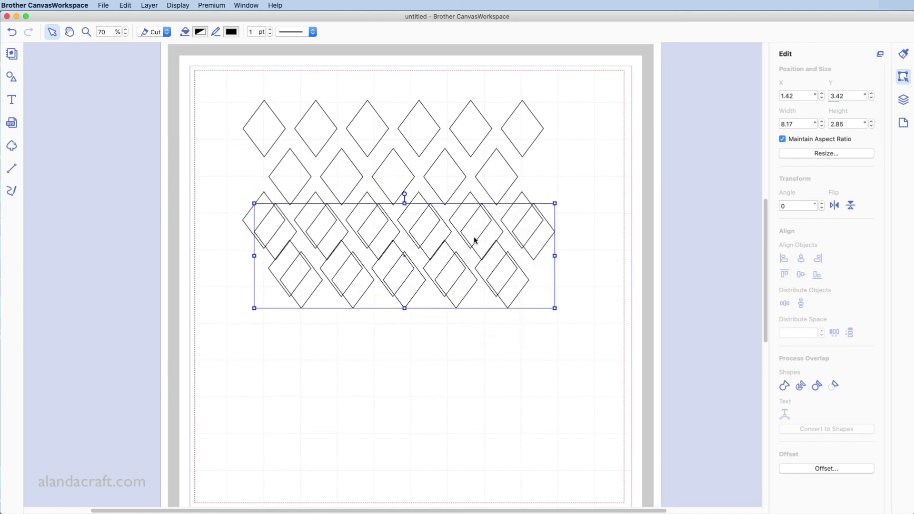
drag(475, 241, 465, 306)
click(589, 381)
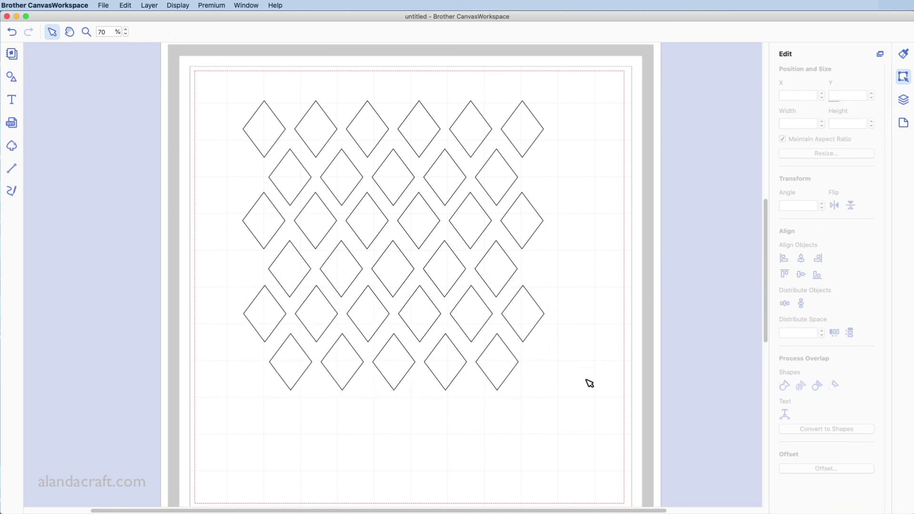
Step: Center the three two-row groups horizontally and group them into one six-row lattice
drag(584, 413, 215, 82)
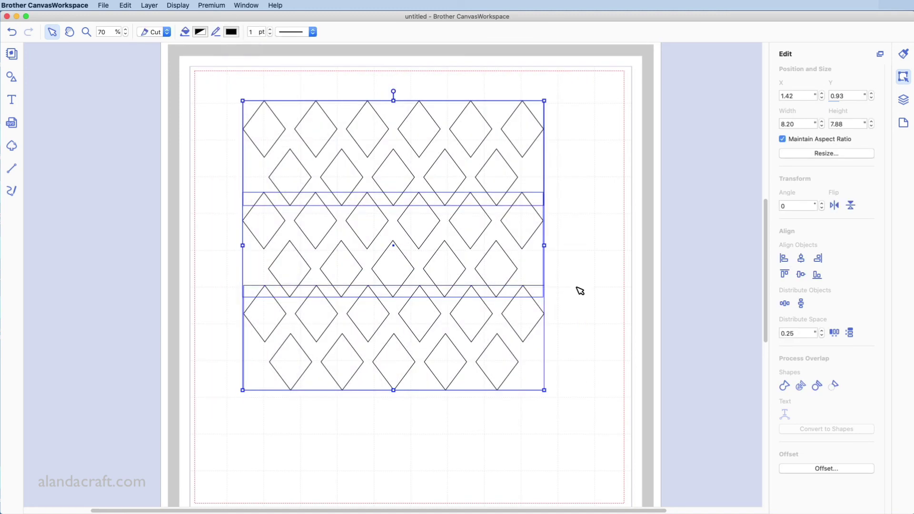
click(801, 258)
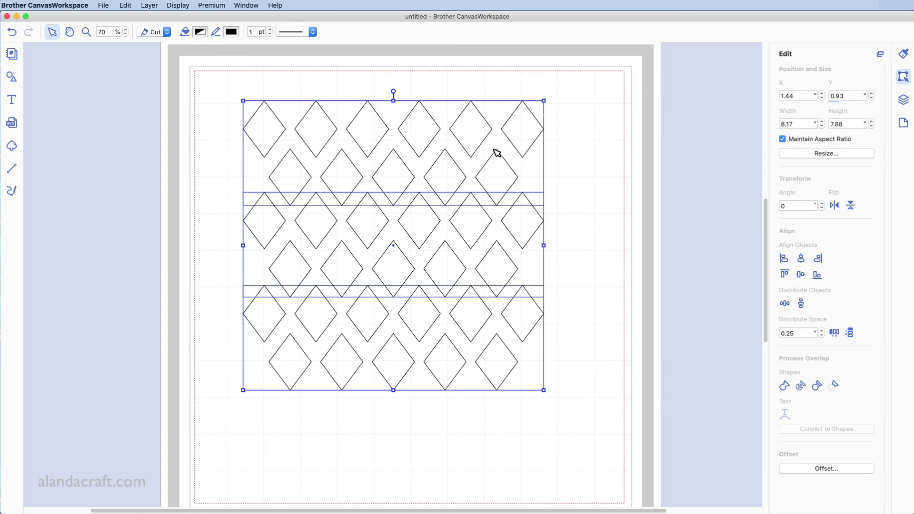
right_click(471, 129)
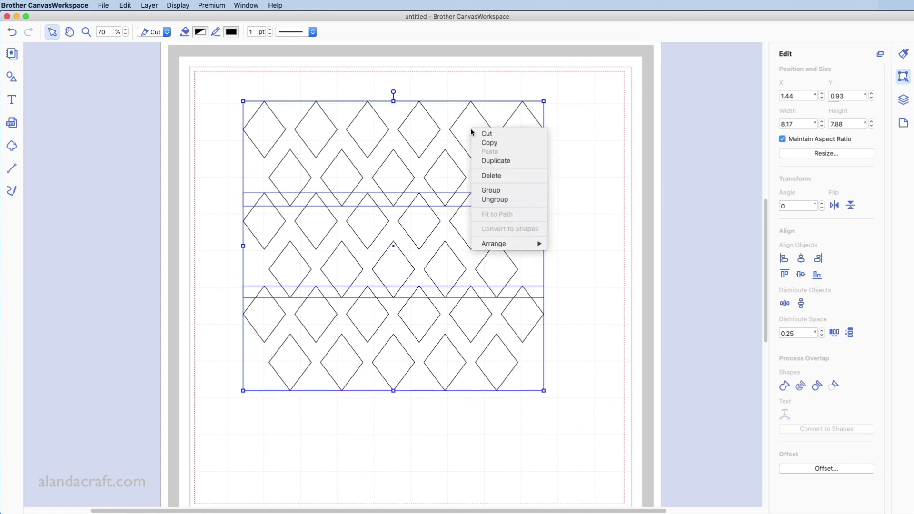
click(495, 189)
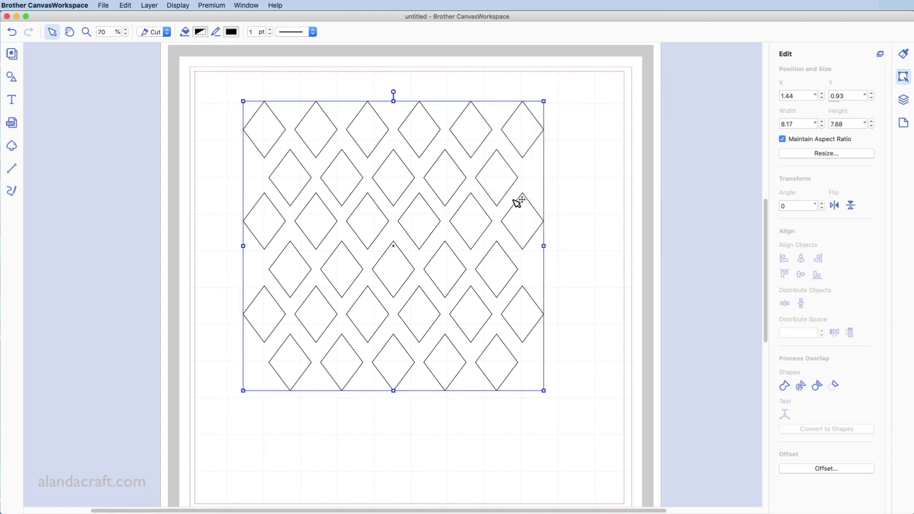
scroll(582, 401, up, 1)
Step: Scale the lattice to 5.90 × 5.68 in, move it to the top-left corner, and open Shapes
drag(544, 399, 471, 319)
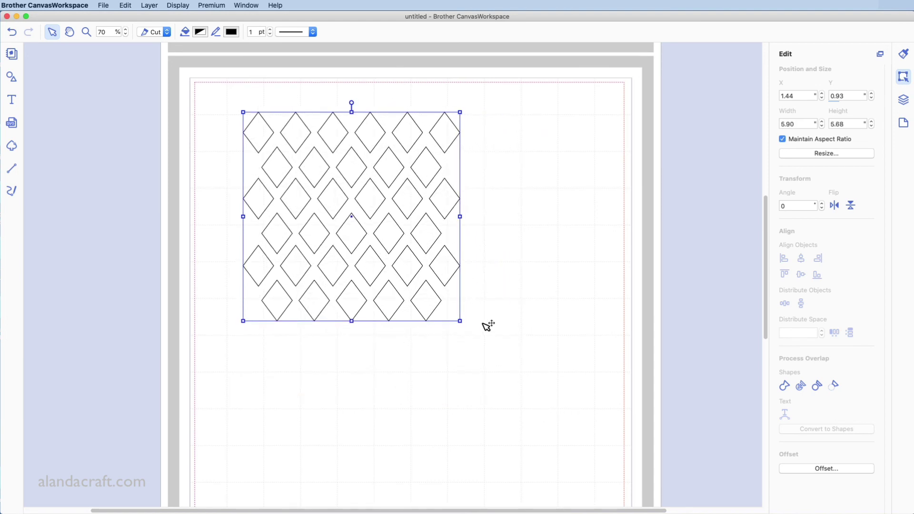
click(298, 99)
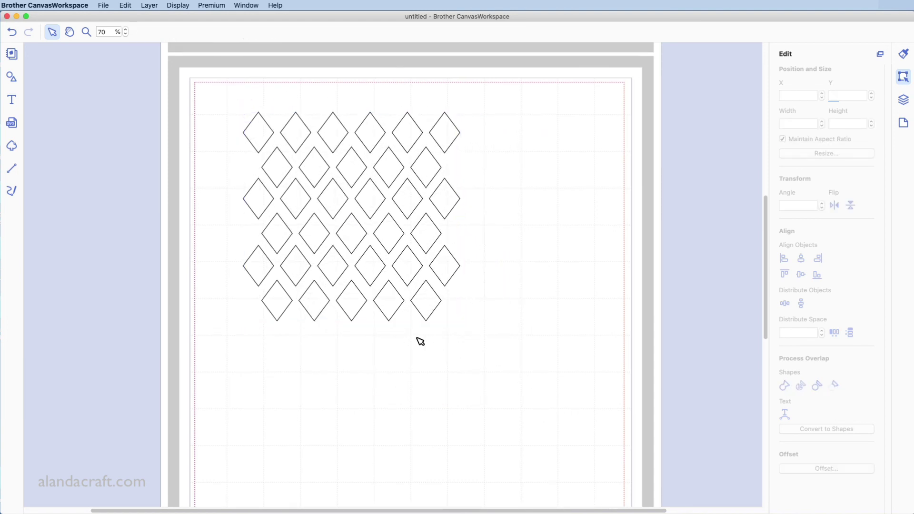
drag(394, 178, 352, 155)
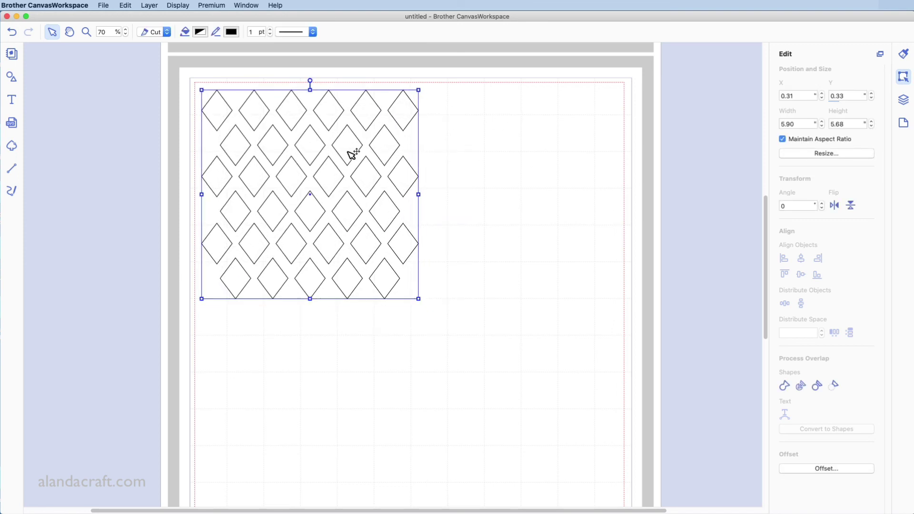
click(478, 206)
scroll(488, 247, up, 1)
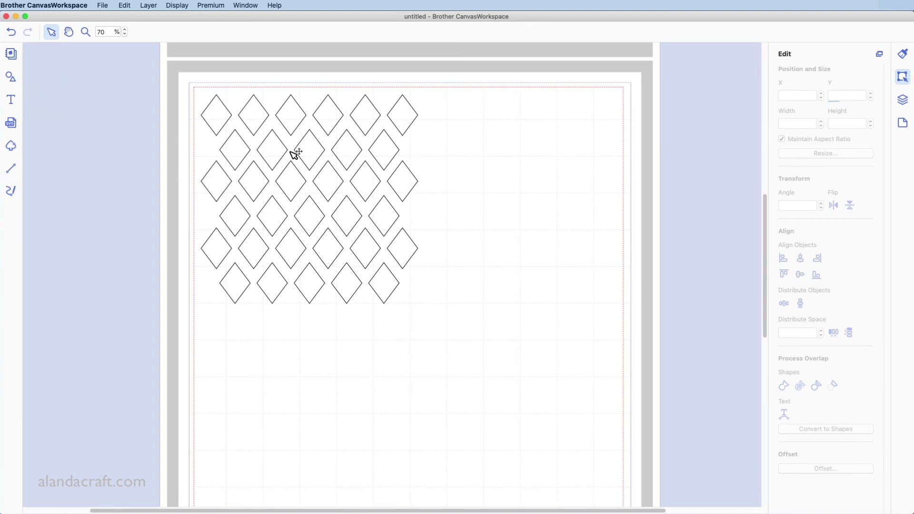
click(11, 80)
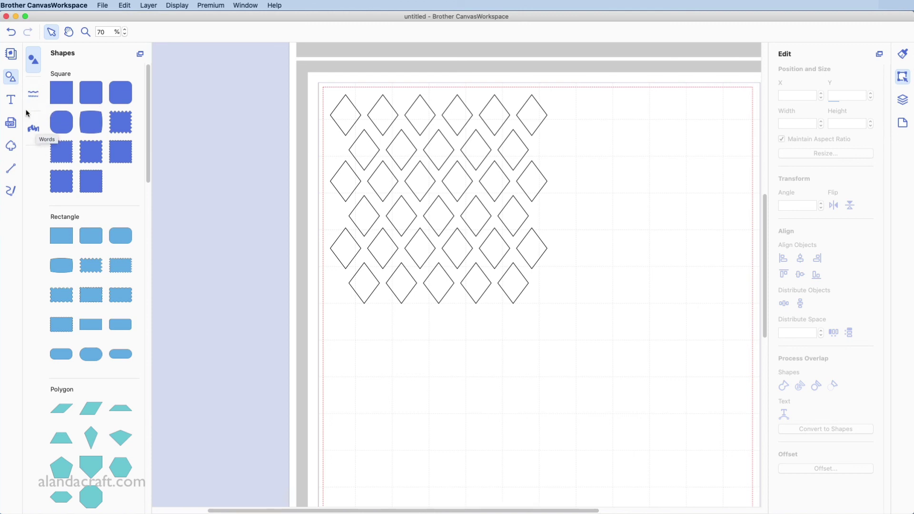
Step: Place the orange wavy border from Borders below the diamonds and duplicate it into two stacked strips
click(33, 94)
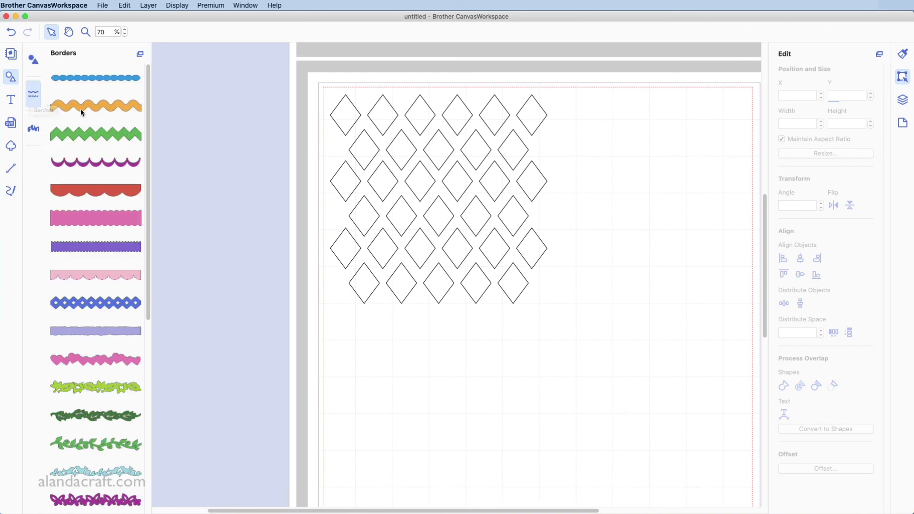
mouse_move(96, 106)
mouse_down()
mouse_move(516, 375)
mouse_move(504, 357)
mouse_move(490, 395)
mouse_move(468, 398)
mouse_move(502, 400)
mouse_move(451, 398)
mouse_move(458, 402)
mouse_up()
right_click(451, 344)
click(479, 376)
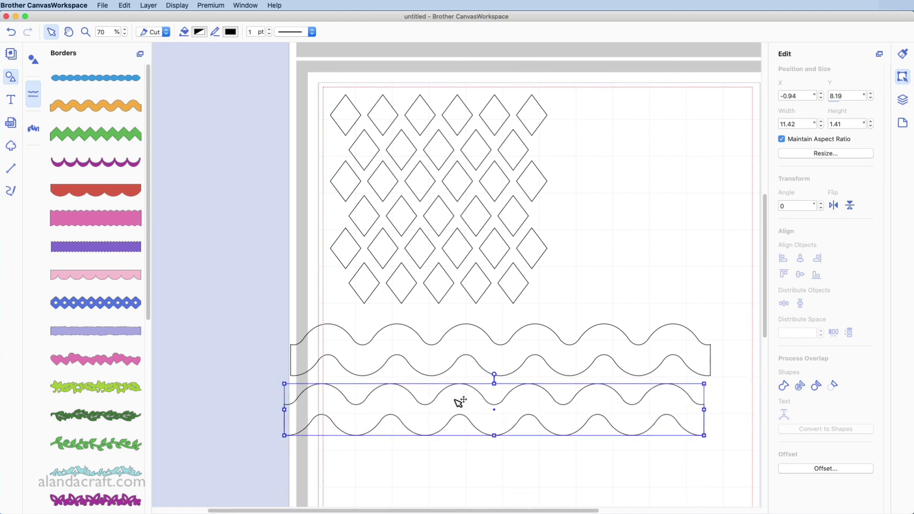
click(34, 129)
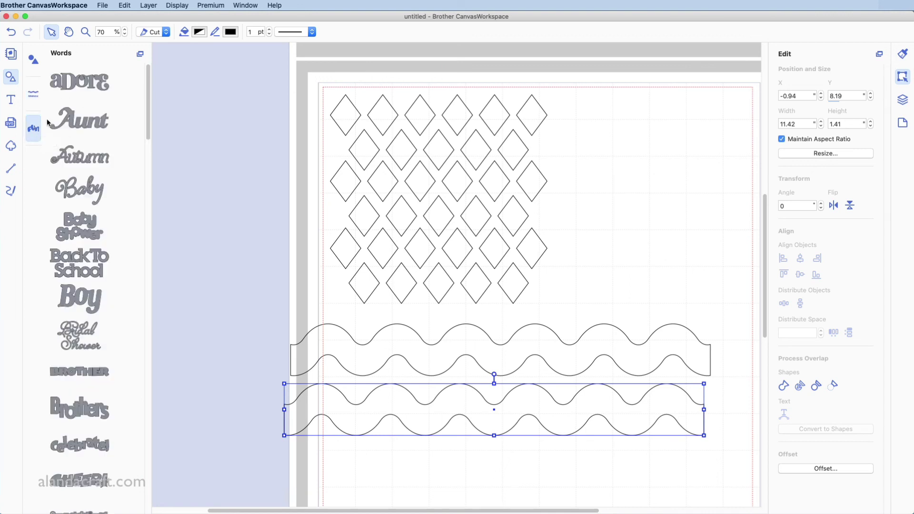